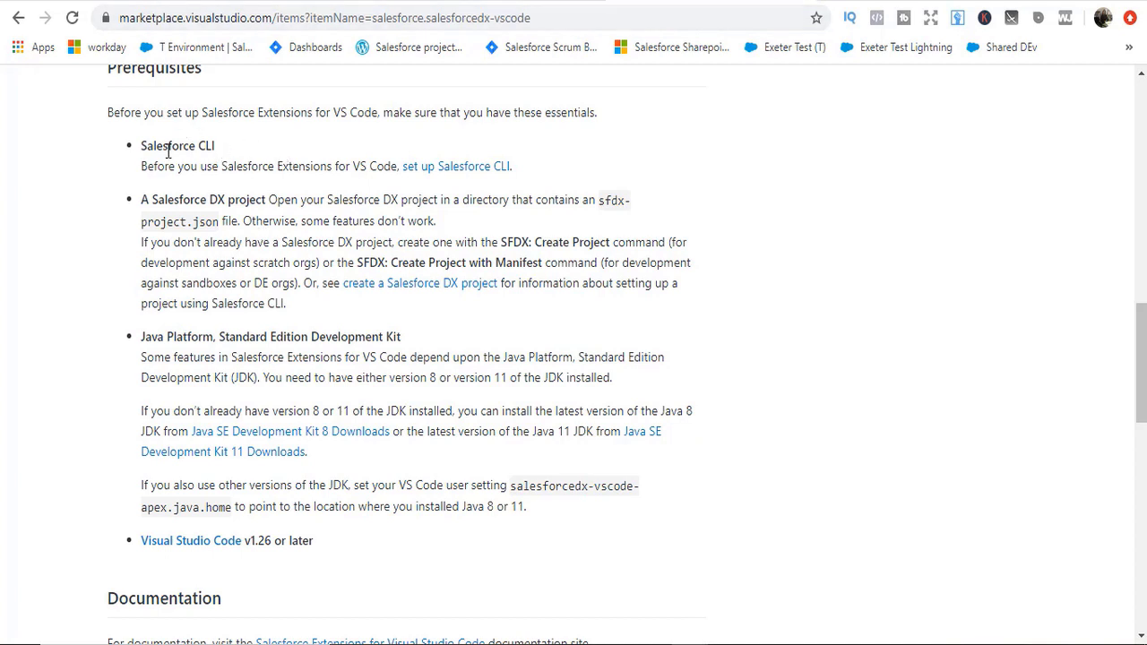
Step: Search Google for 'download salesforce cli' and open the developer.salesforce.com CLI page's Windows downloads
left_click_drag(148, 148, 206, 149)
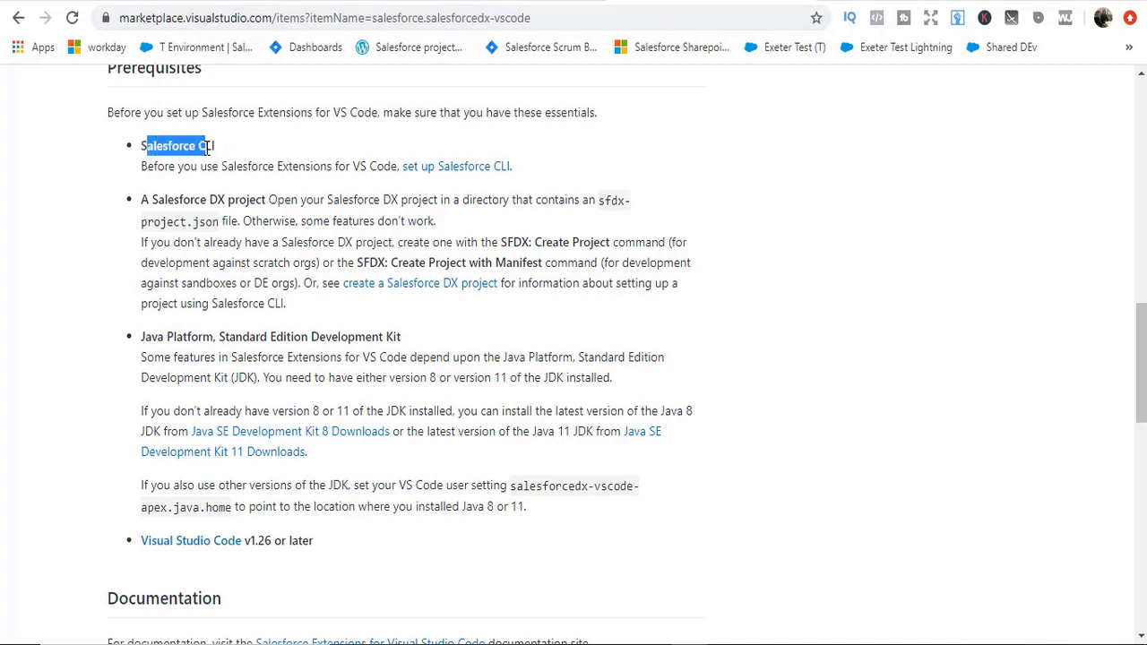
left_click(758, 4)
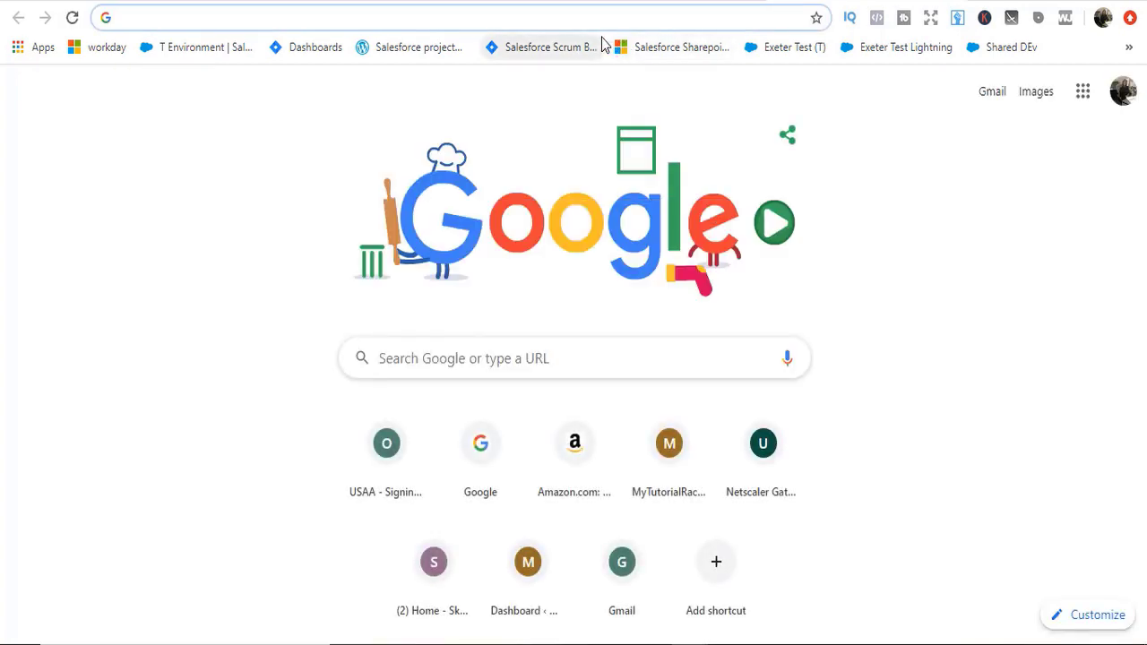
left_click(438, 370)
type("dow")
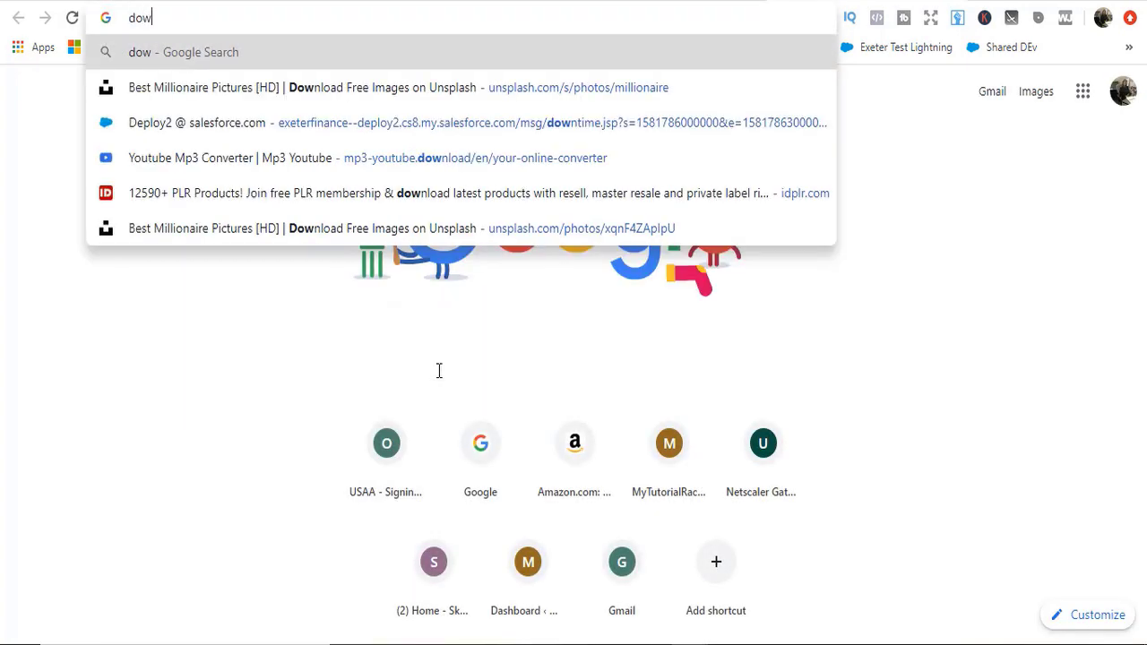
type("nload sal")
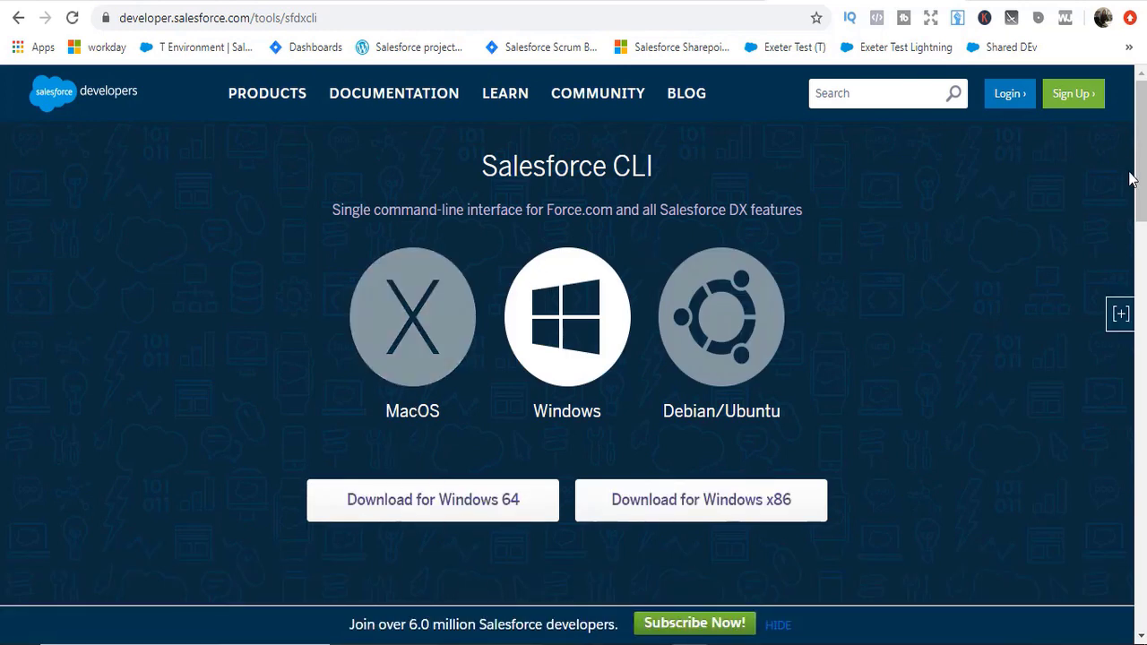
scroll(1141, 183, "down", 2)
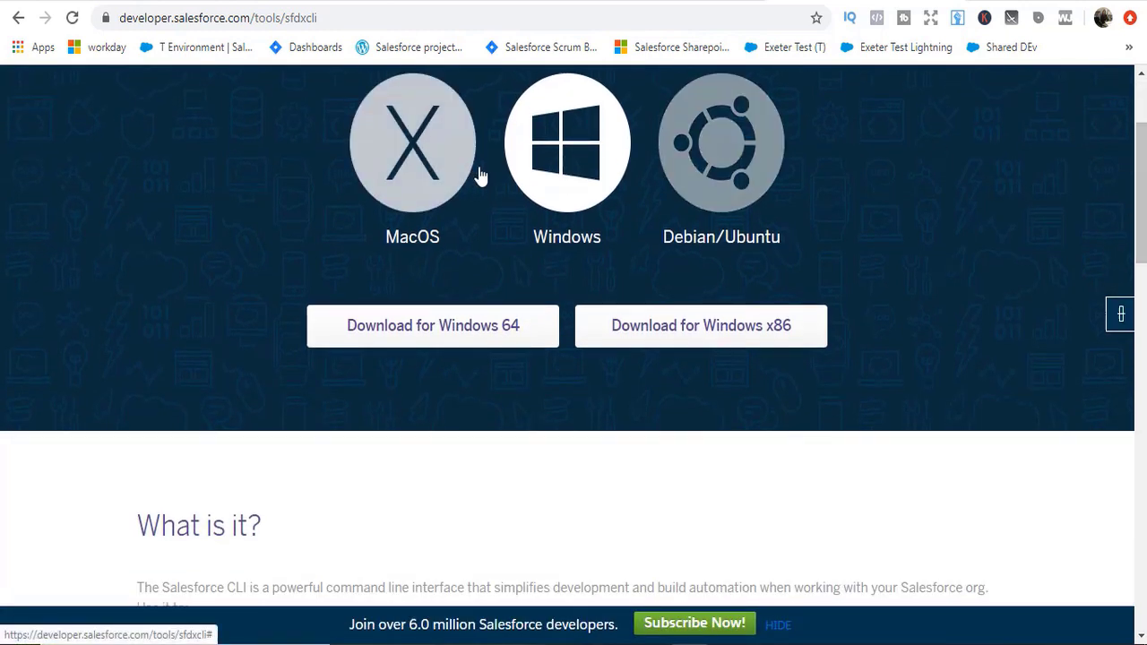
Step: Save the Windows 64 installer sfdx-windows-amd64.exe to Downloads, replacing the existing file
left_click(452, 331)
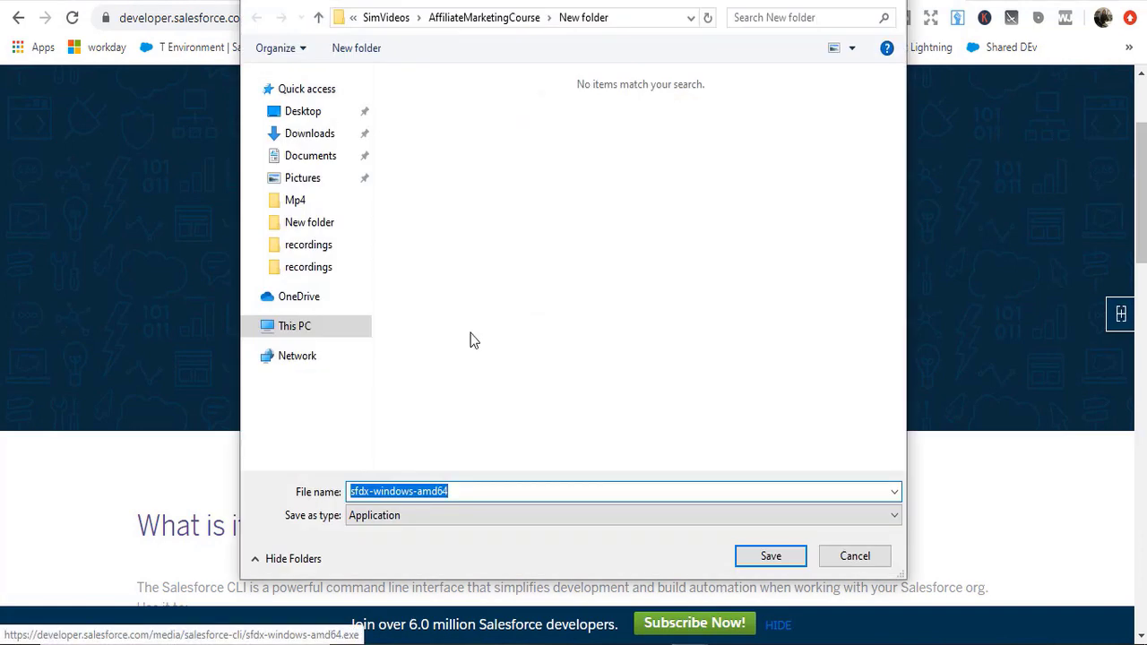
left_click(301, 136)
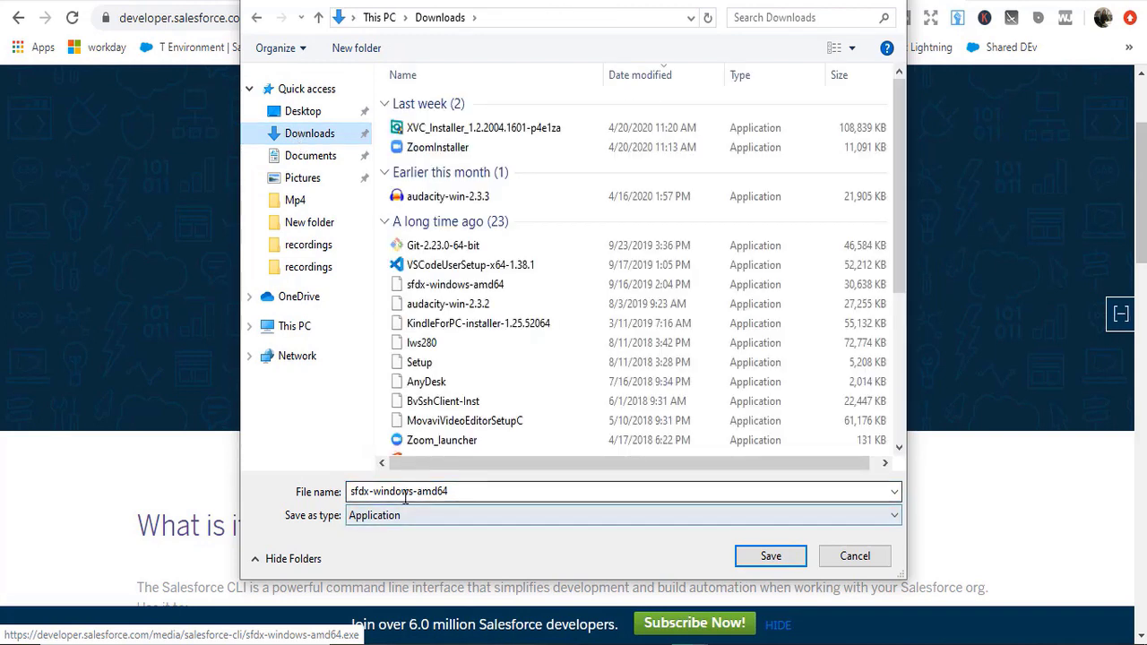
left_click(769, 558)
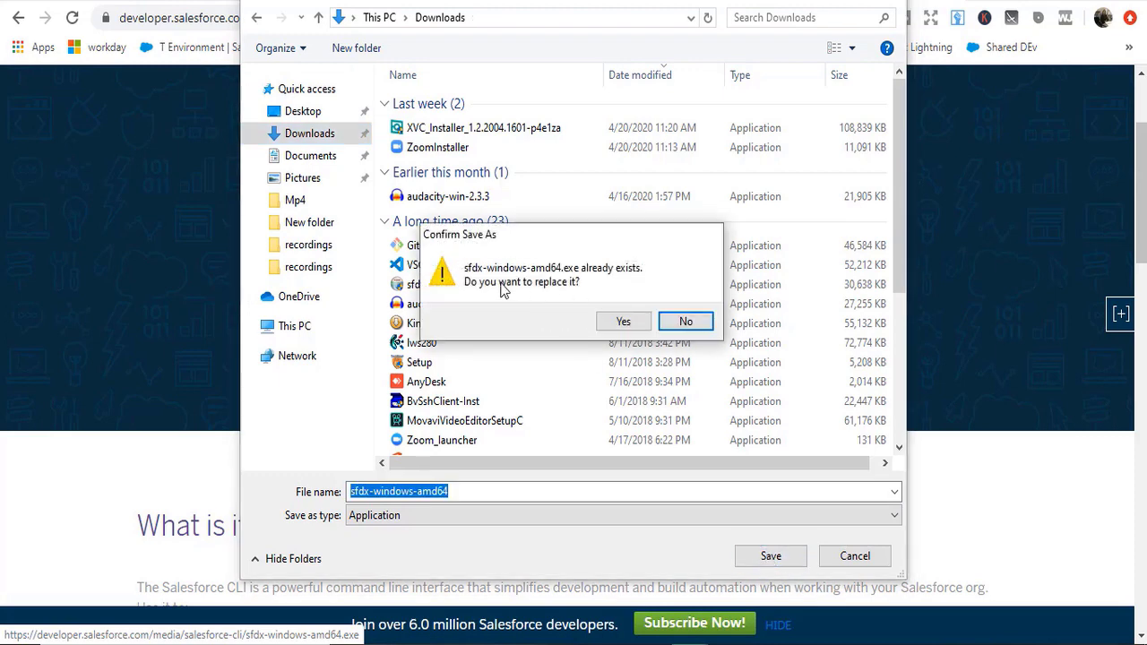
left_click(624, 323)
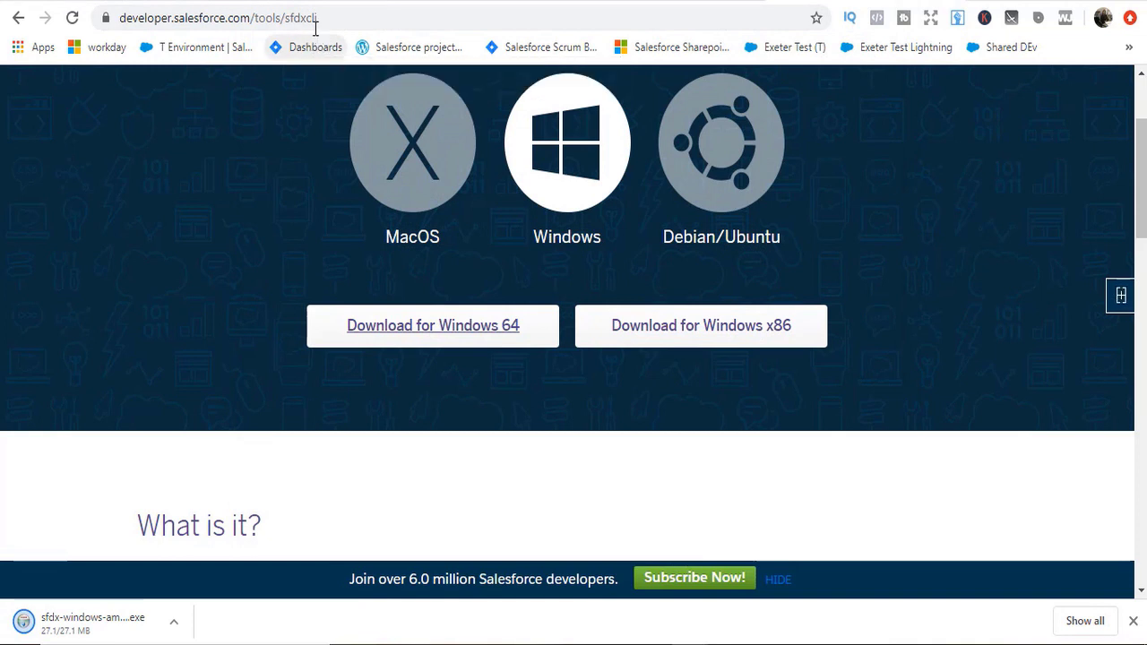
Step: Run sfdx-windows-amd64 and install Salesforce CLI 7.54.4.0 with default components and location
left_click(112, 630)
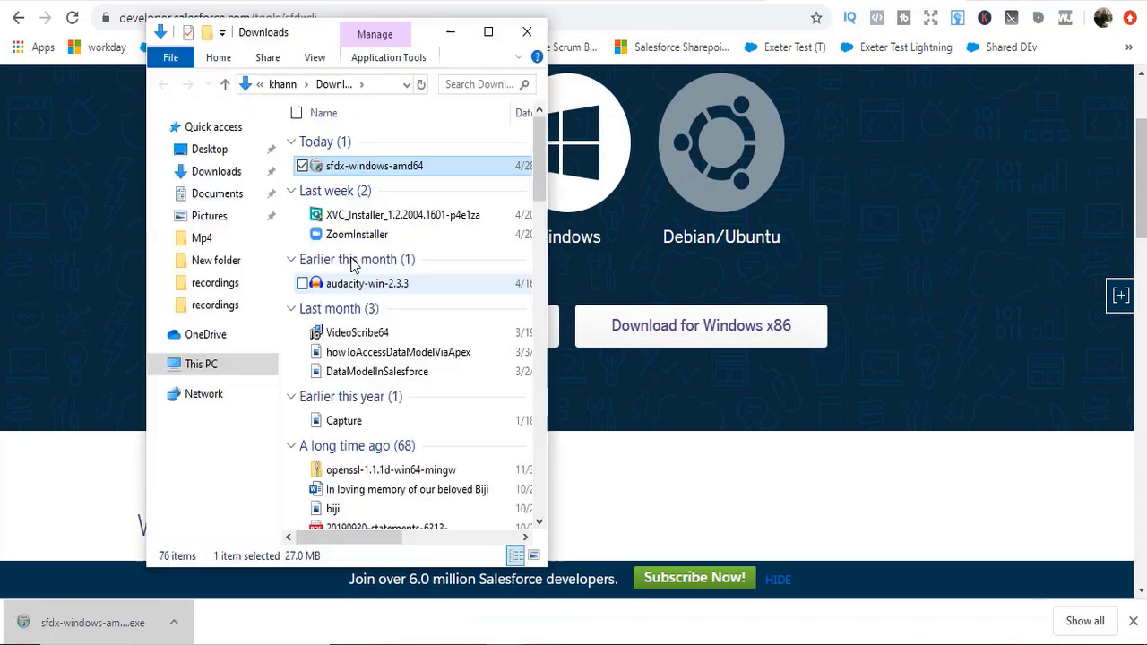
double_click(375, 166)
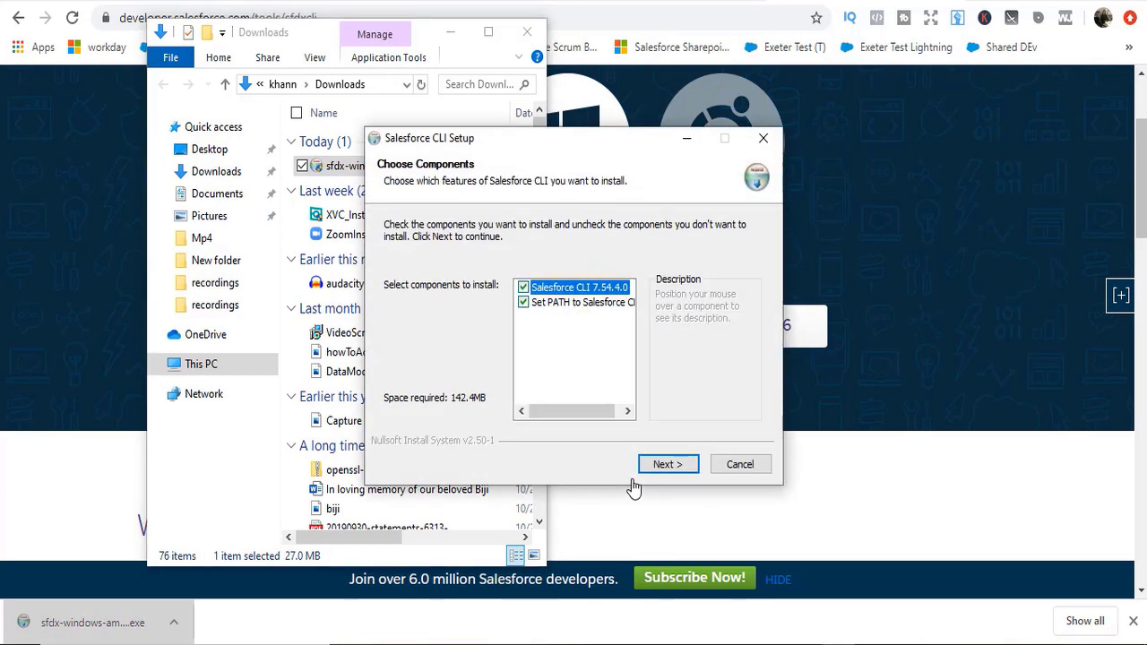
left_click(666, 467)
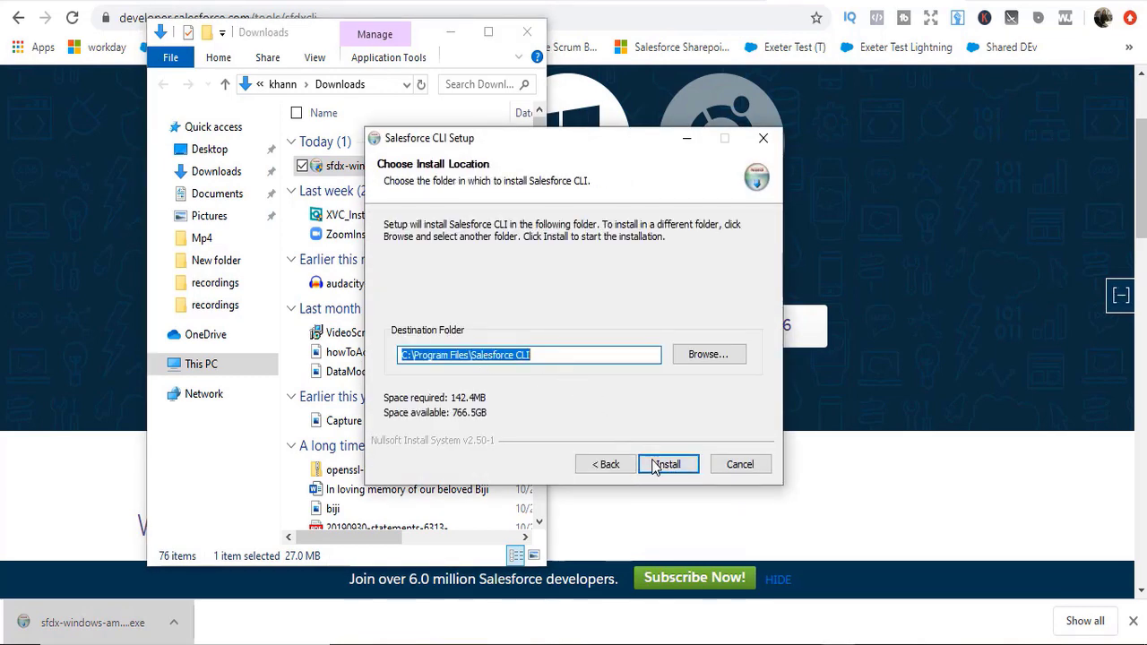
left_click(666, 464)
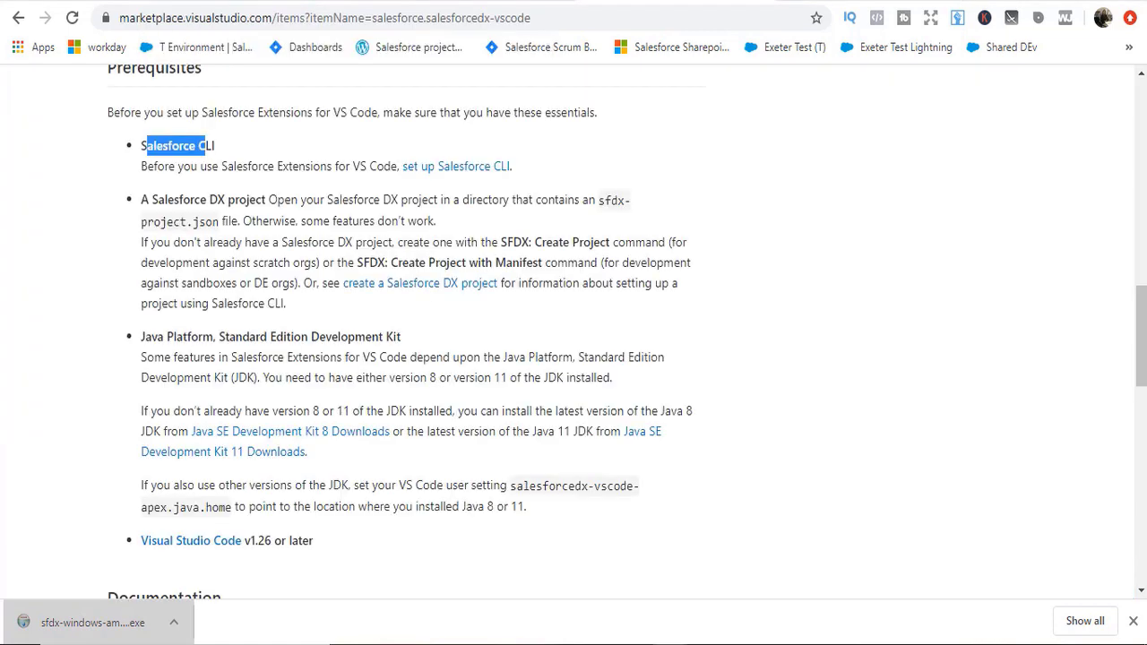
Step: Open the JDK 11 downloads page in a new tab and go to it
right_click(252, 457)
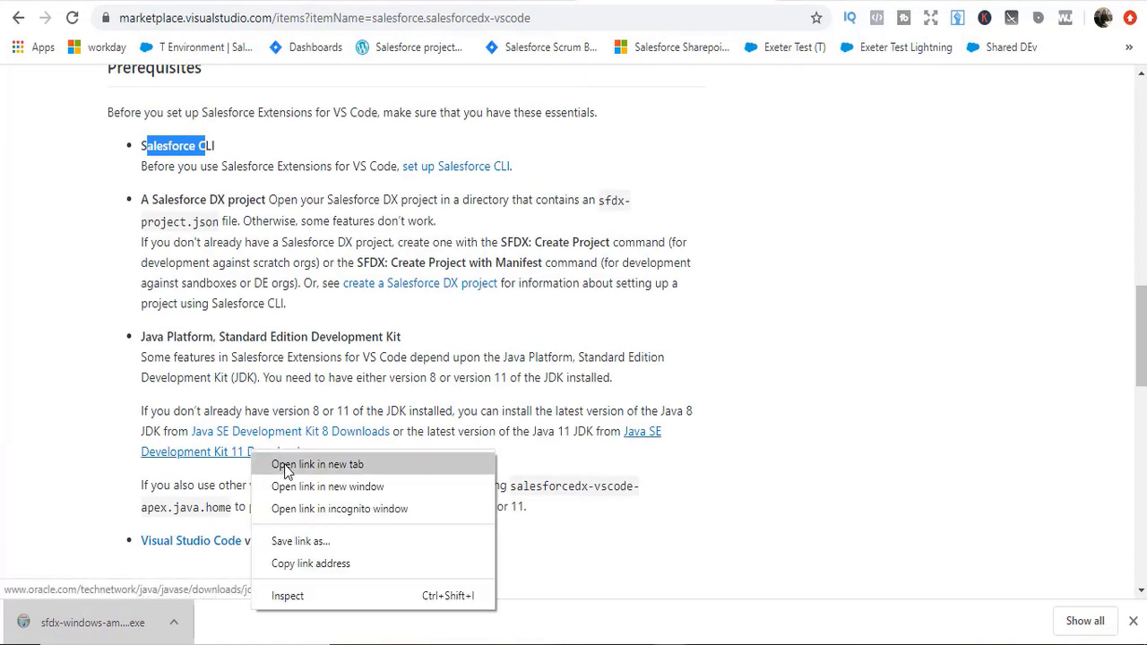
left_click(289, 464)
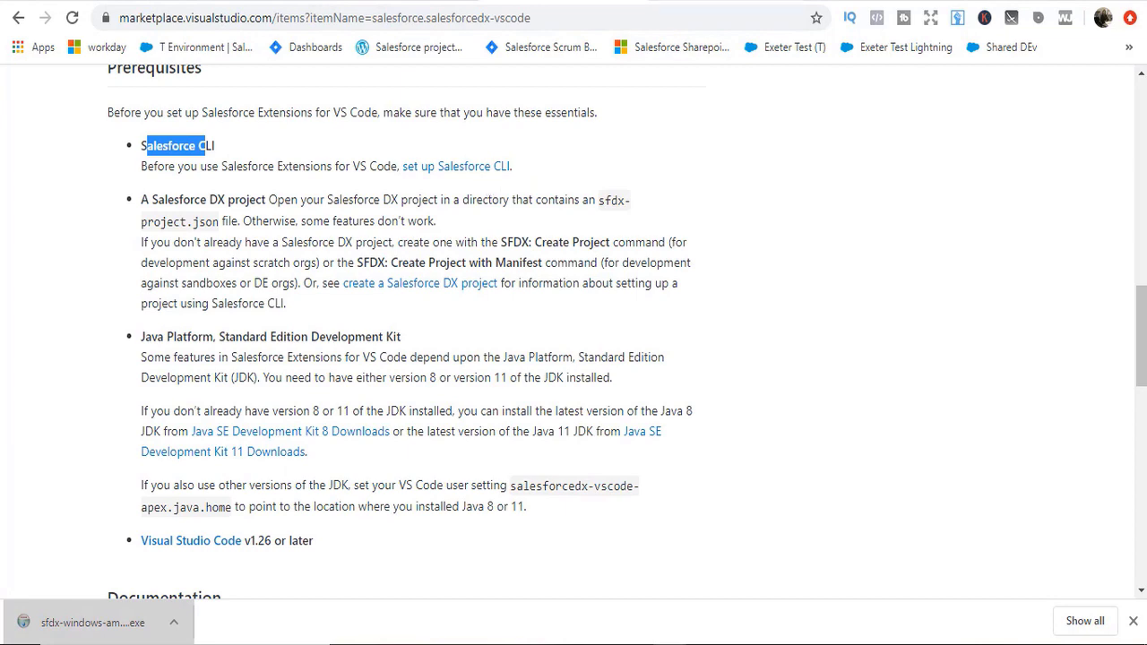
key("ctrl+Tab")
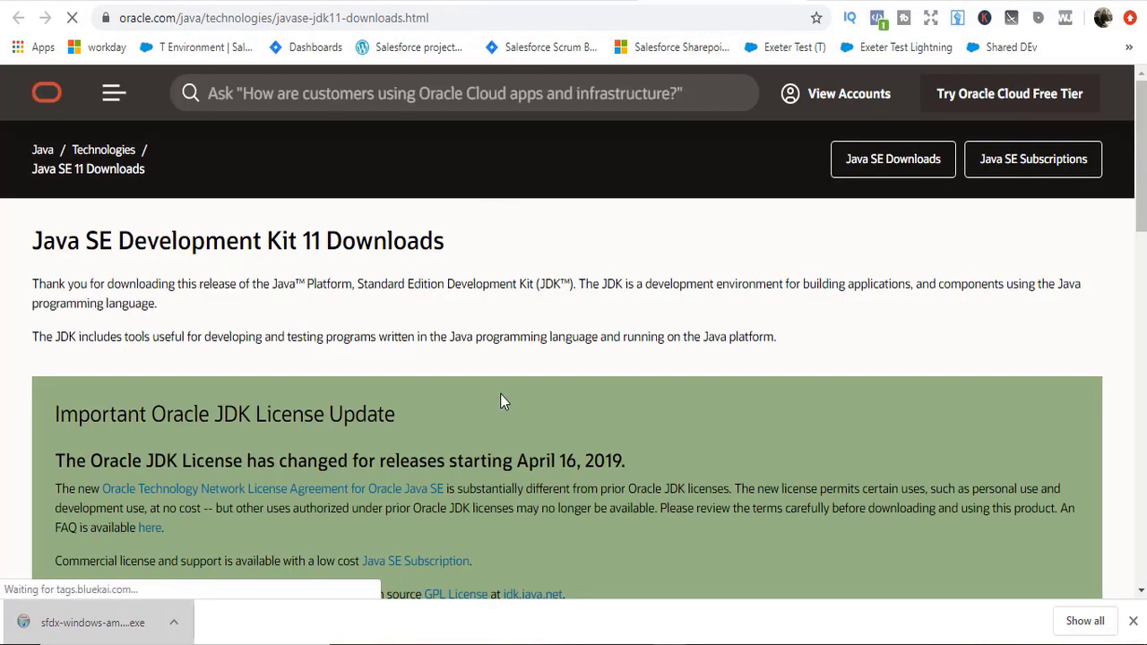
scroll(573, 331, "down", 4)
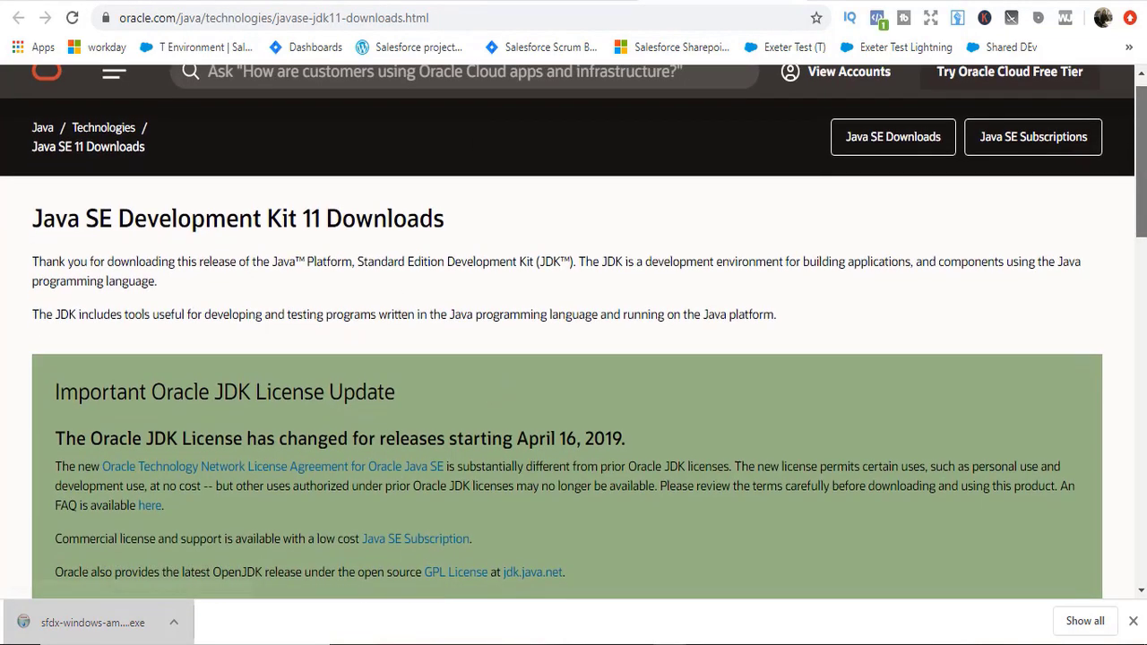
scroll(573, 331, "down", 3)
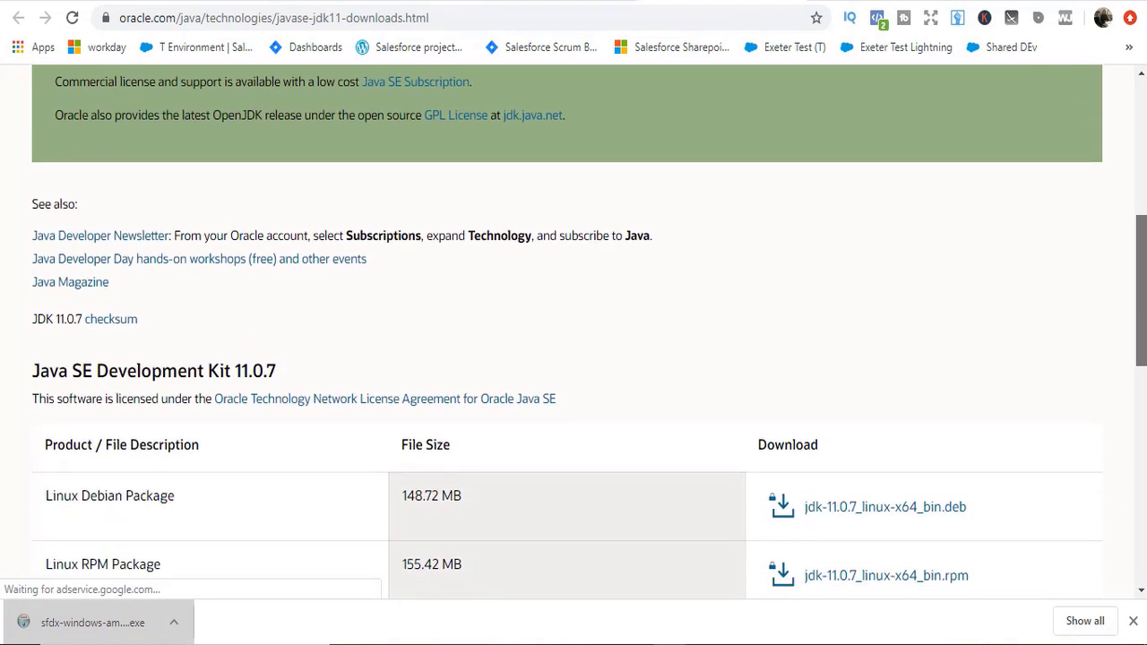
scroll(573, 331, "down", 4)
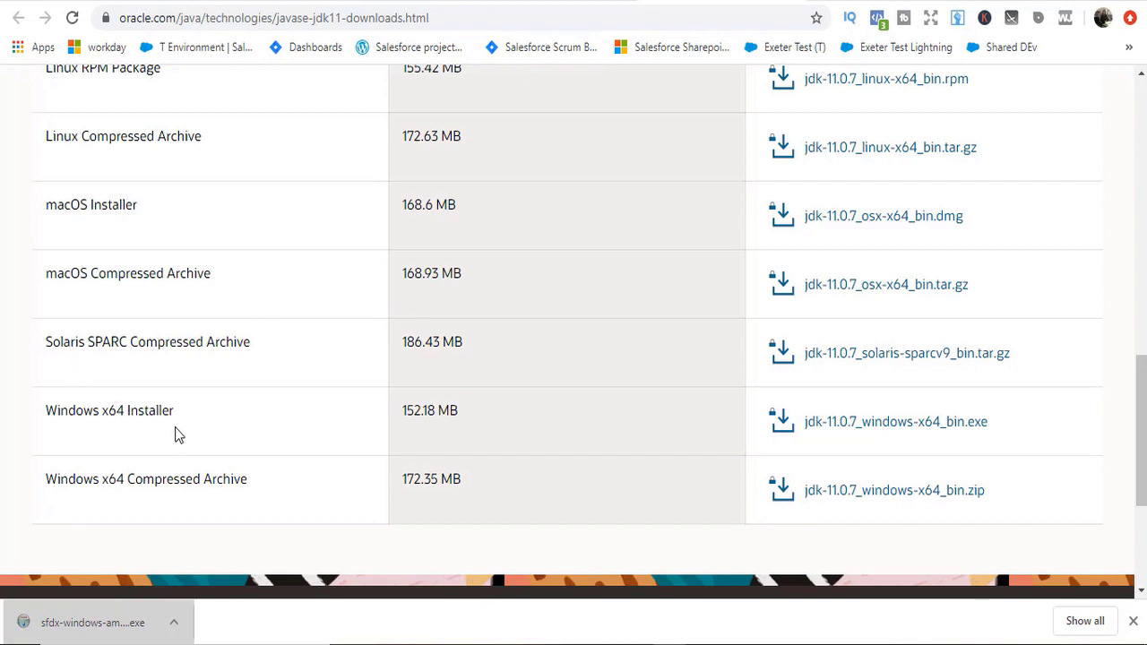
Step: Accept the license and download jdk-11.0.7_windows-x64_bin.exe, reaching the Oracle sign-in page
left_click(865, 433)
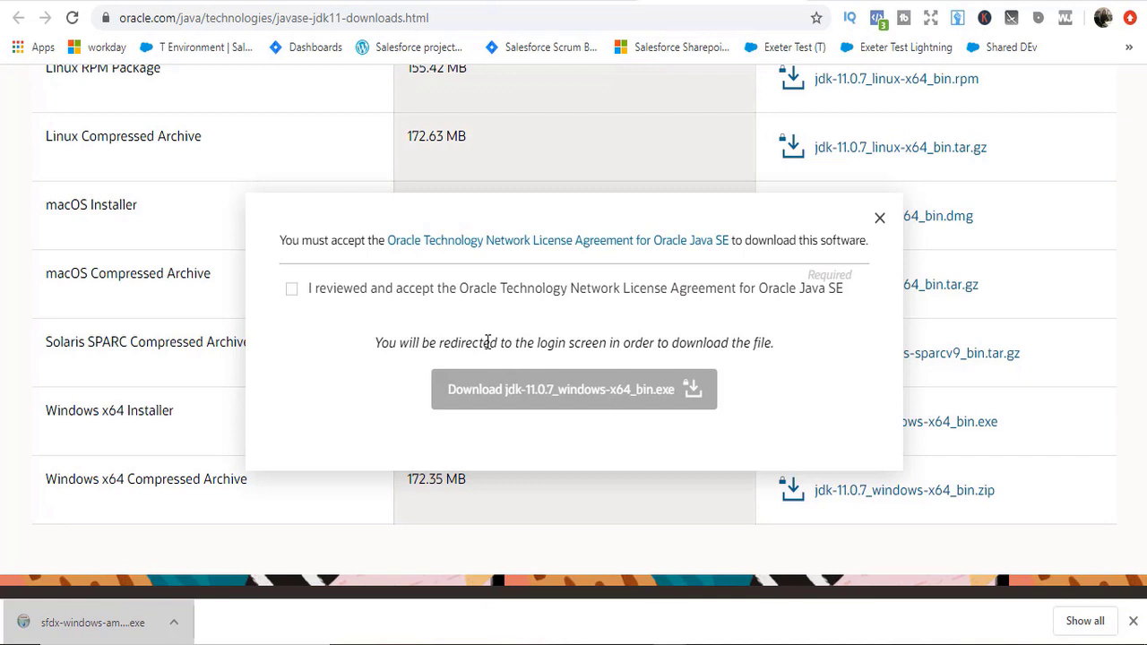
left_click(292, 289)
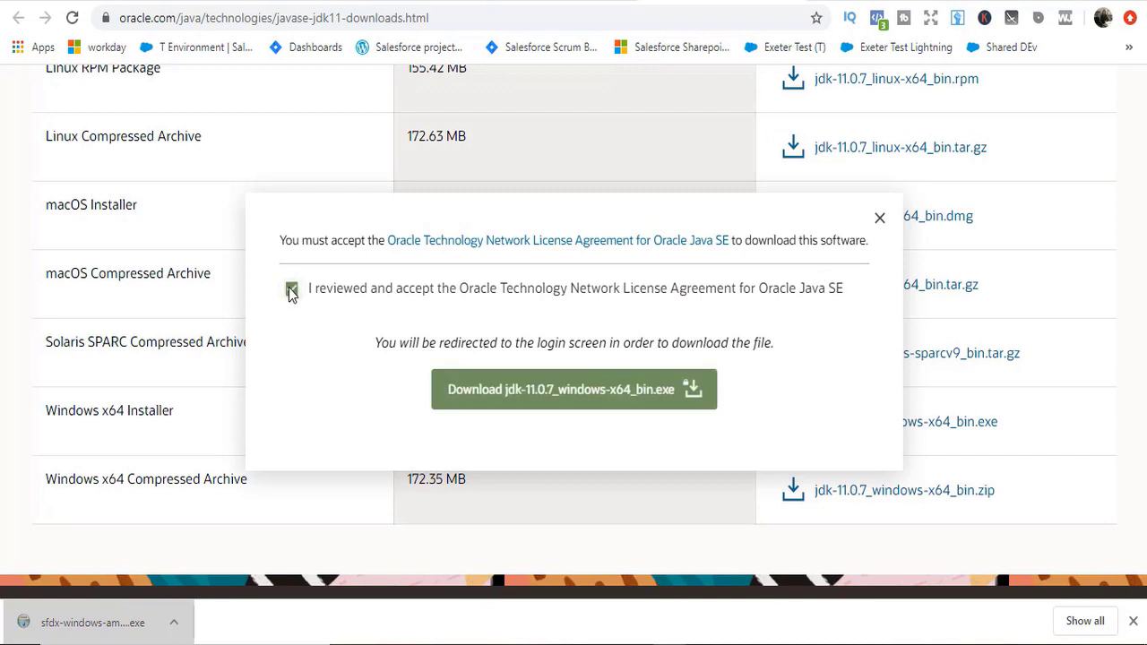
left_click(527, 412)
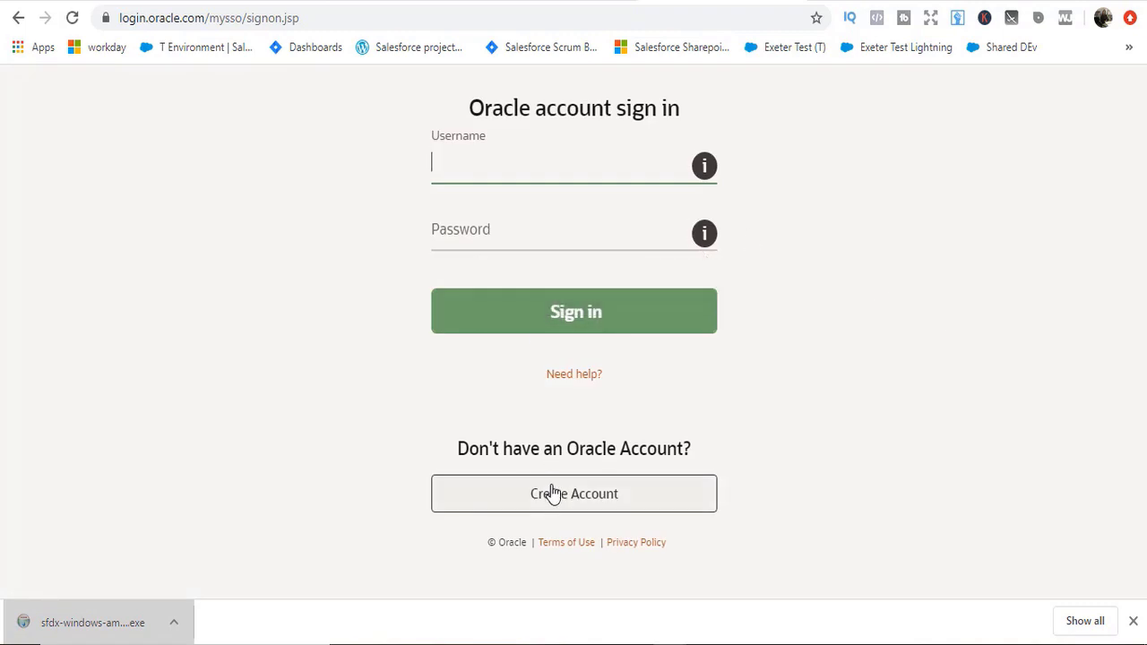
Step: Start a new Oracle account and enter a valid password, then retype it
left_click(553, 493)
left_click(420, 371)
type("******")
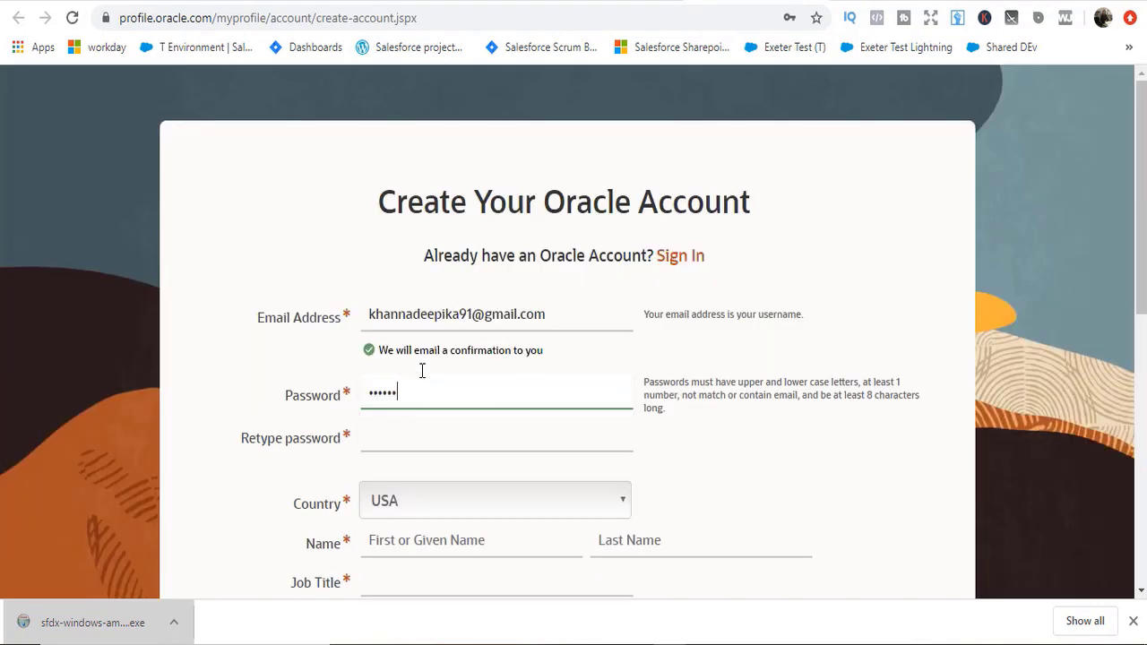
type("****")
key("Tab")
key("shift+Tab")
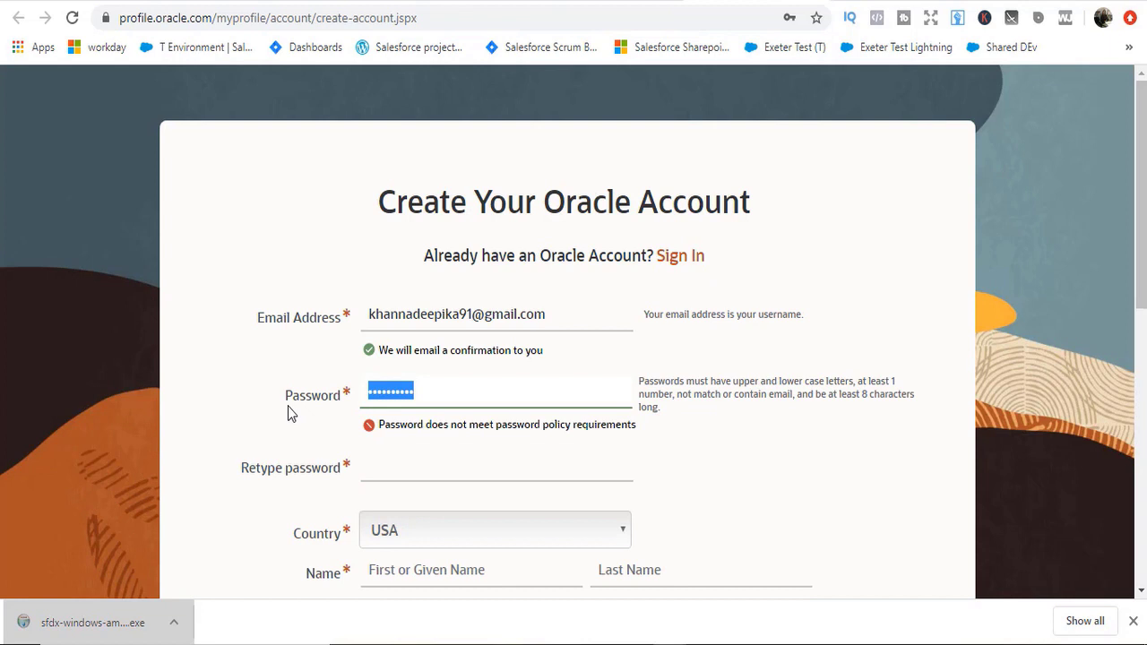
type("******")
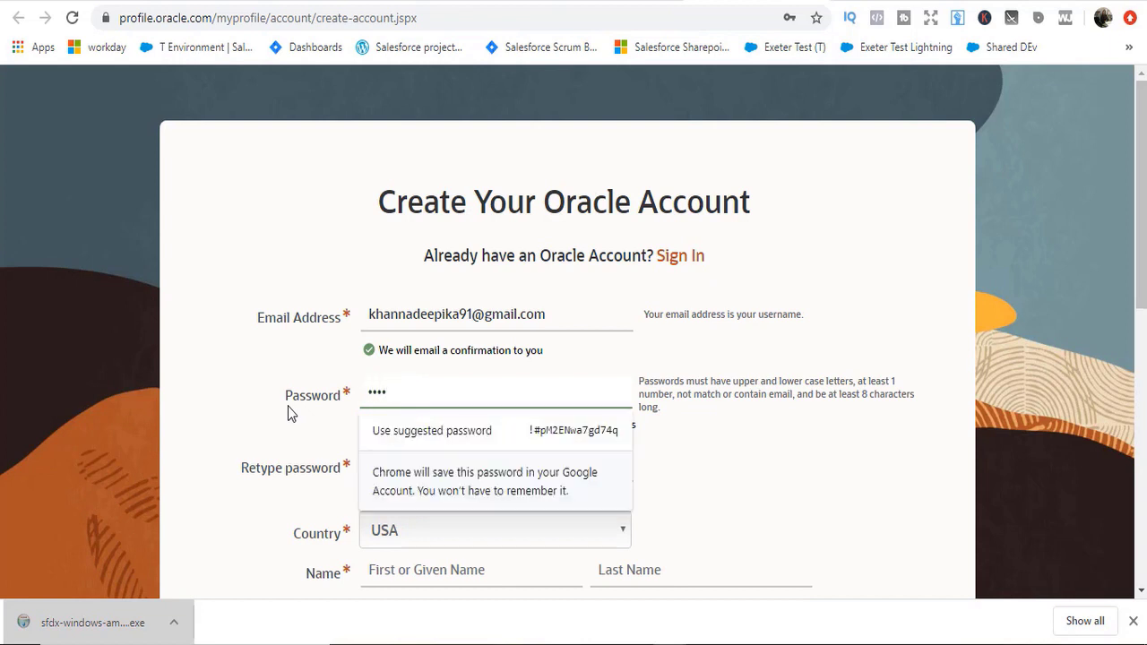
type("****")
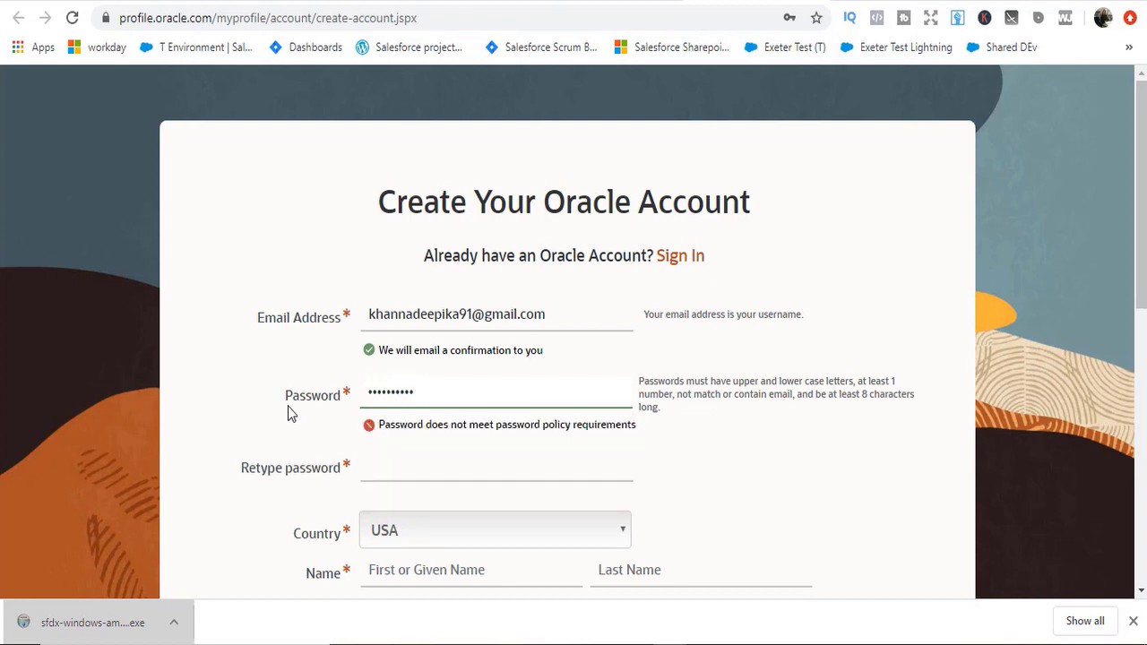
key("Tab")
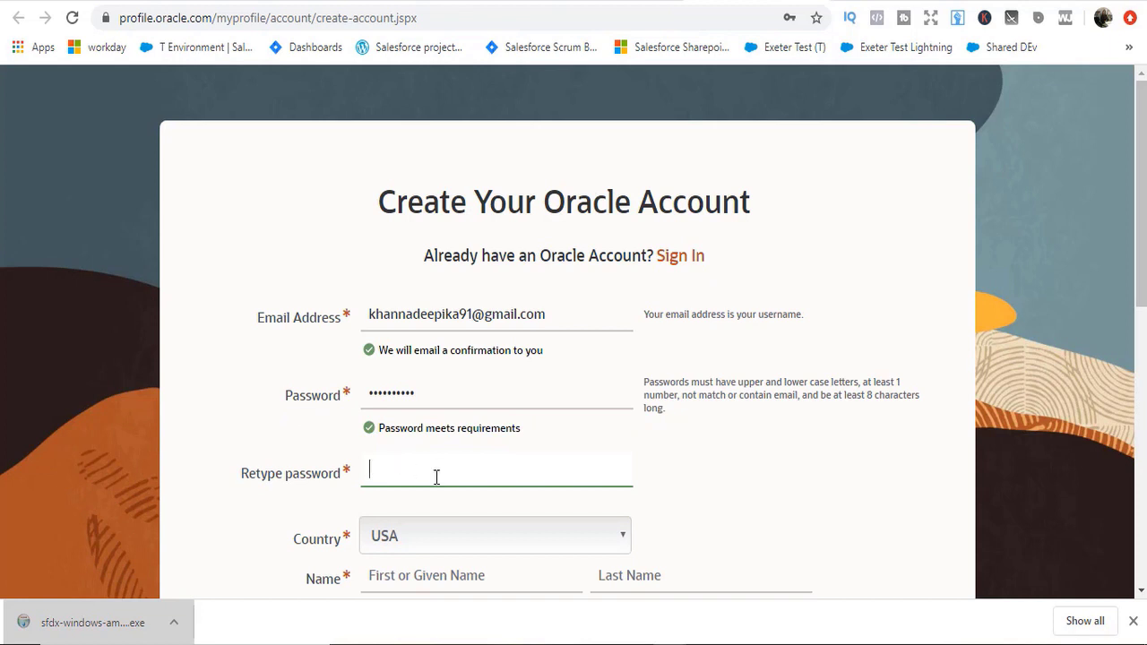
type("*********")
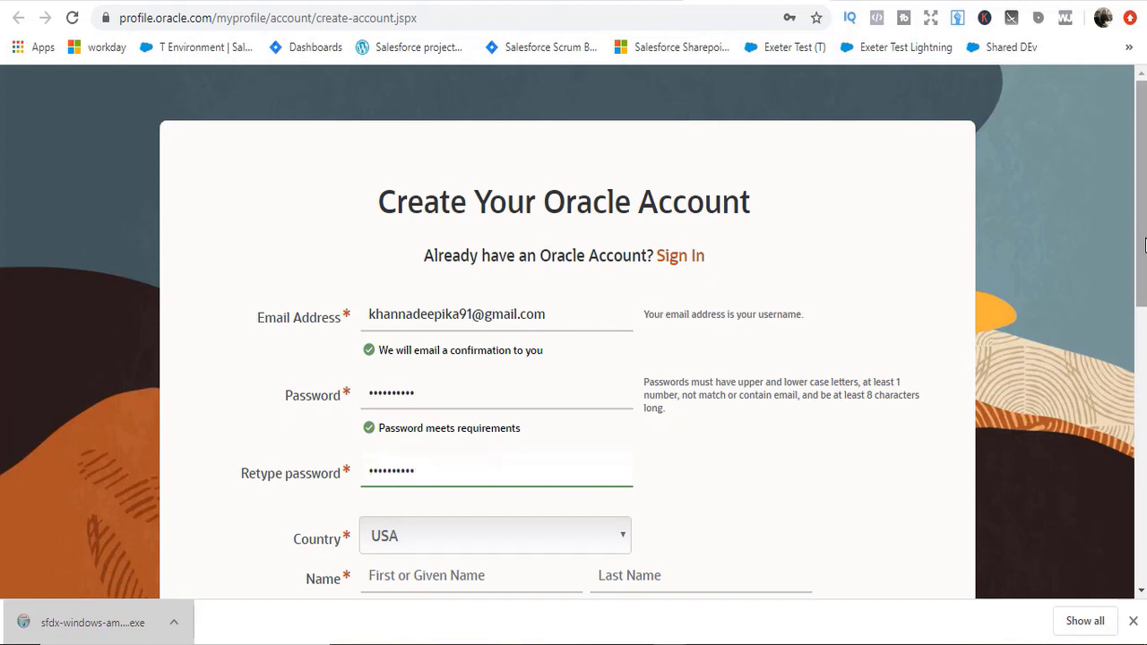
Step: Fill in name, phone and address from Chrome's saved autofill details
scroll(1142, 320, "down", 2)
scroll(1143, 321, "down", 1)
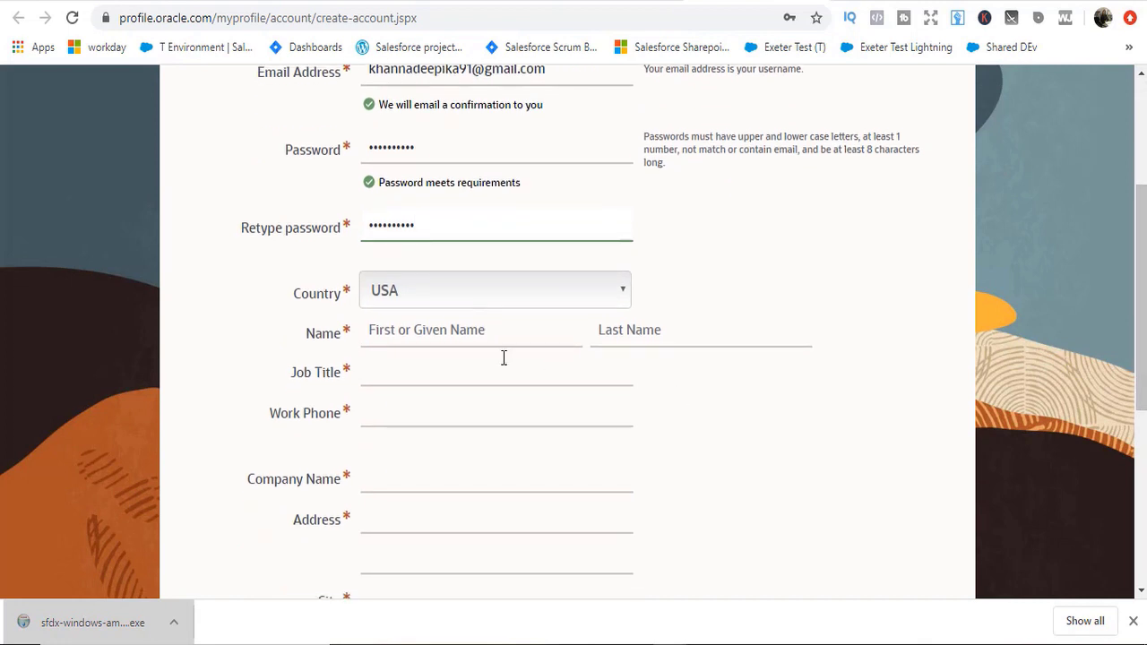
left_click(470, 336)
type("Deepika")
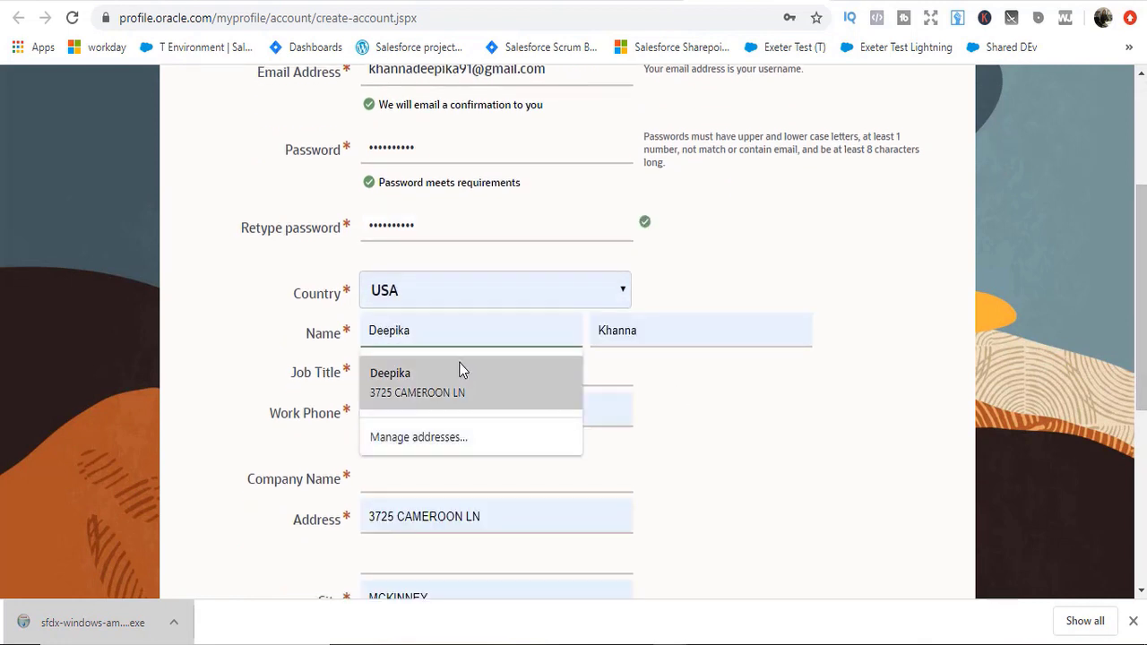
left_click(461, 370)
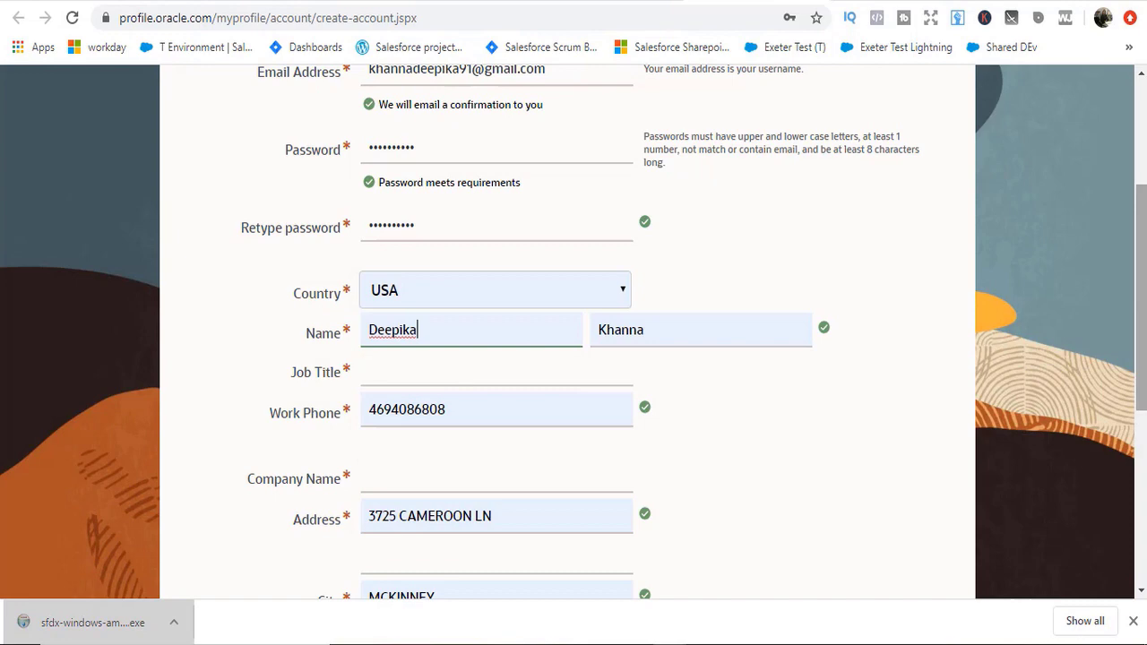
left_click_drag(1143, 329, 1144, 465)
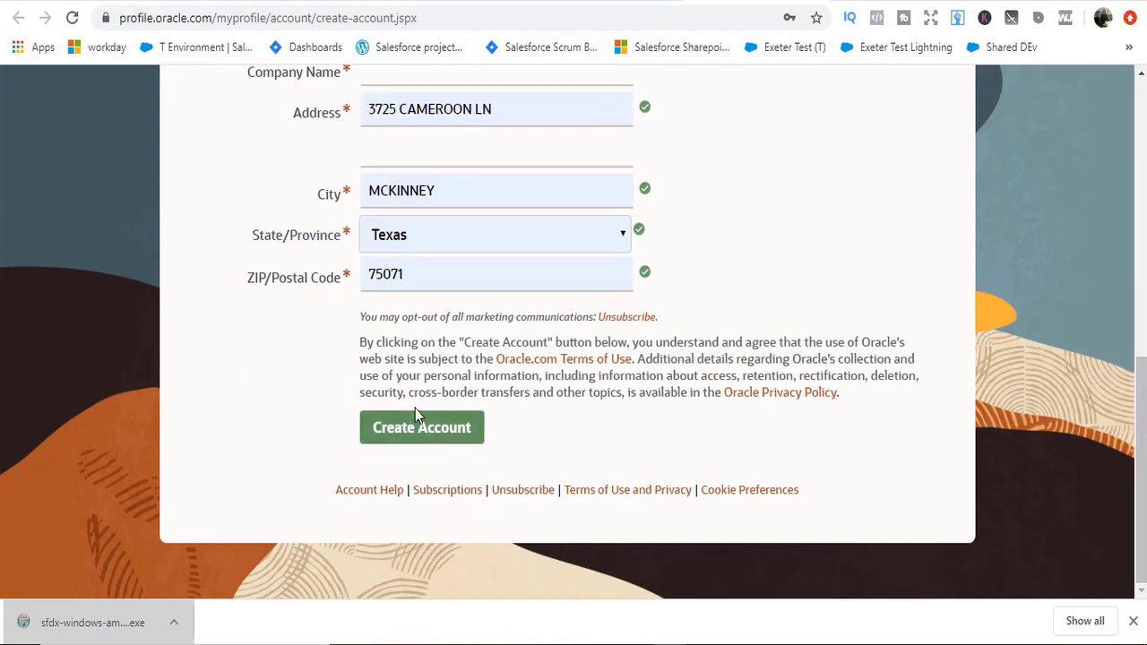
left_click(414, 426)
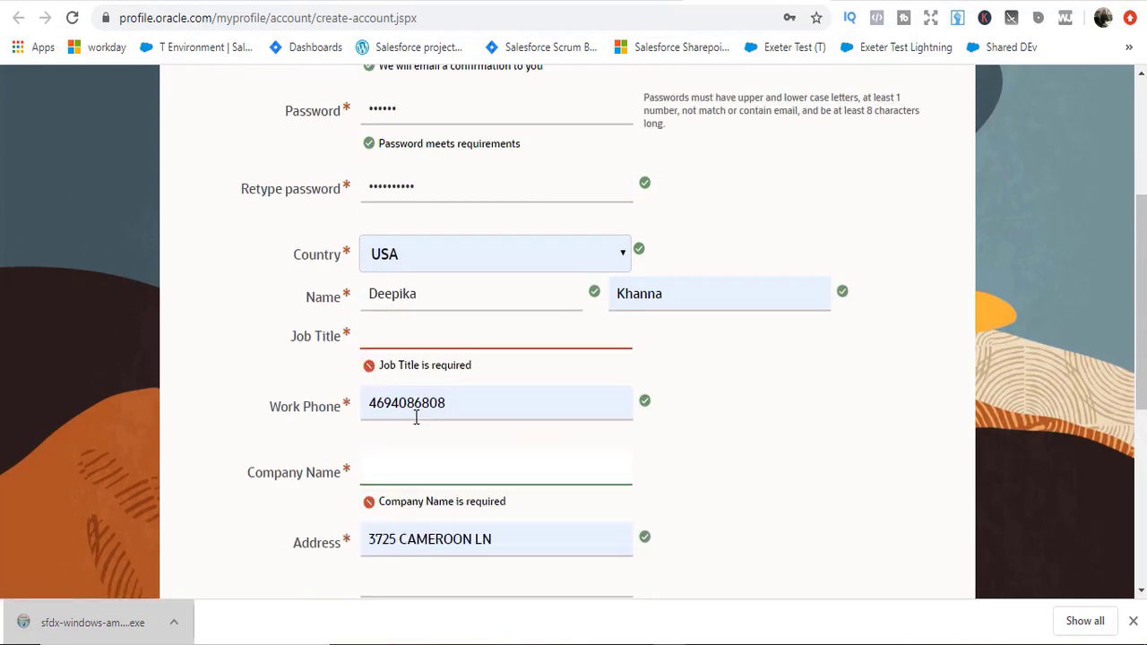
Step: Enter Job Title 'Developer' and Company Name 'Mytutorialrack', then submit the form
left_click(422, 344)
type("Dev")
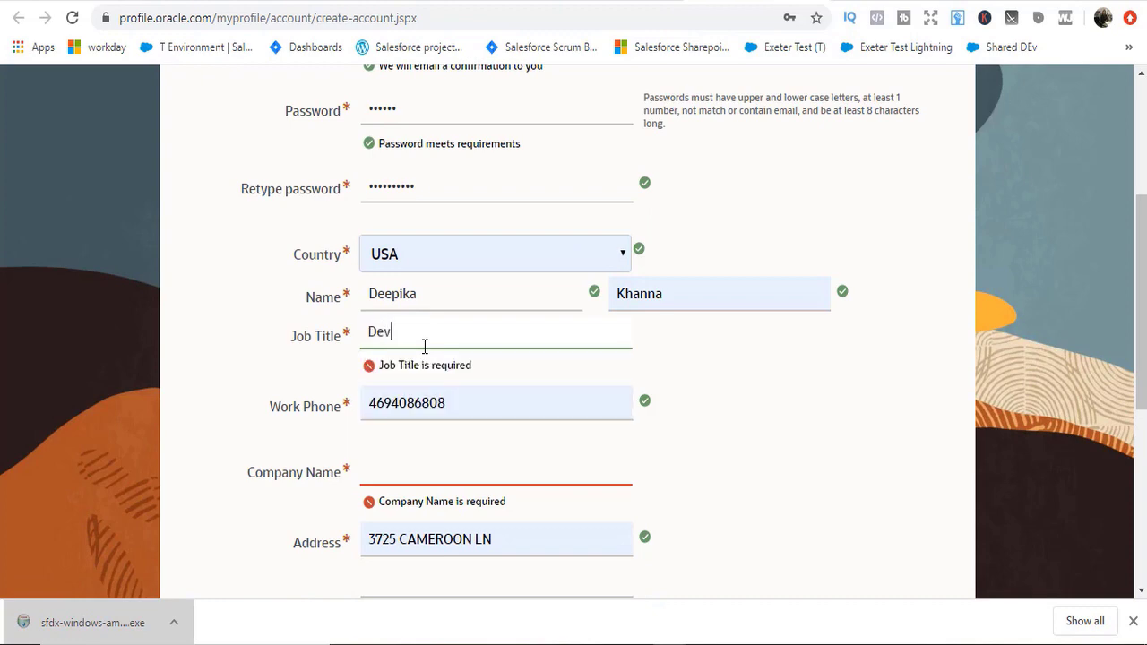
type("eloper")
left_click_drag(1131, 330, 1130, 508)
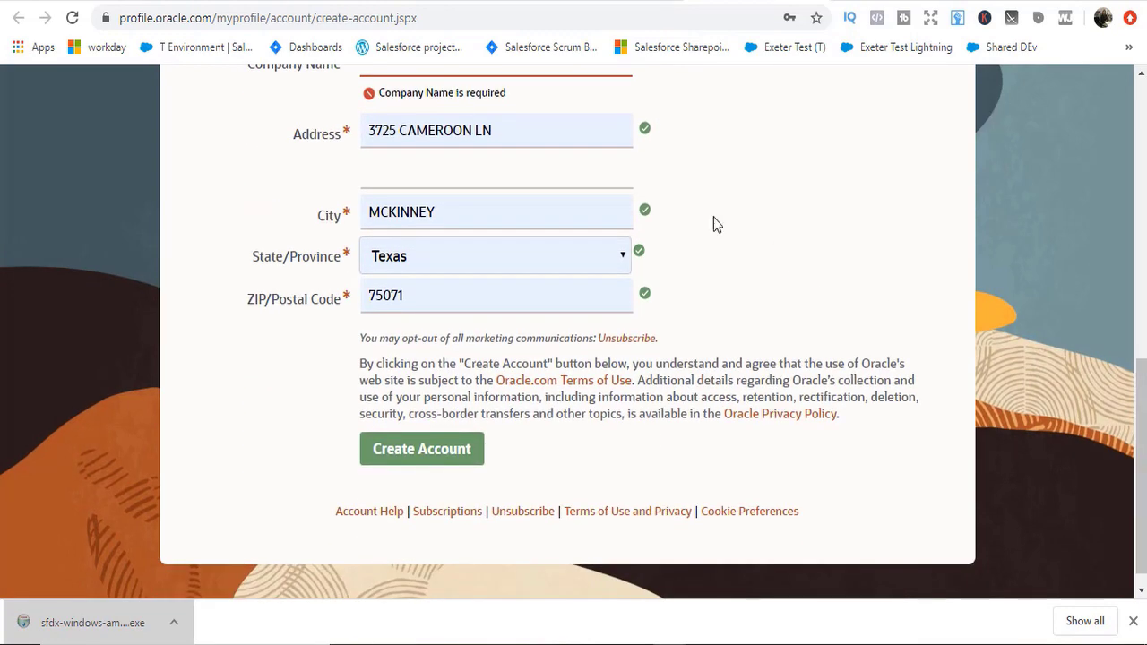
type("Mytutorialrack")
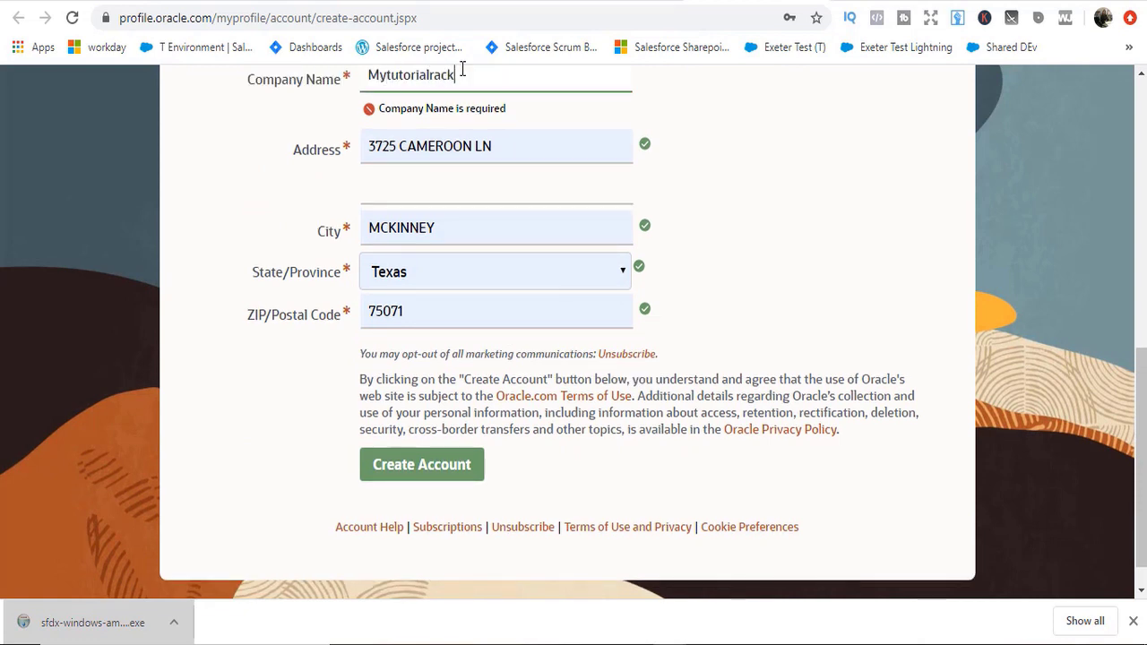
left_click(442, 475)
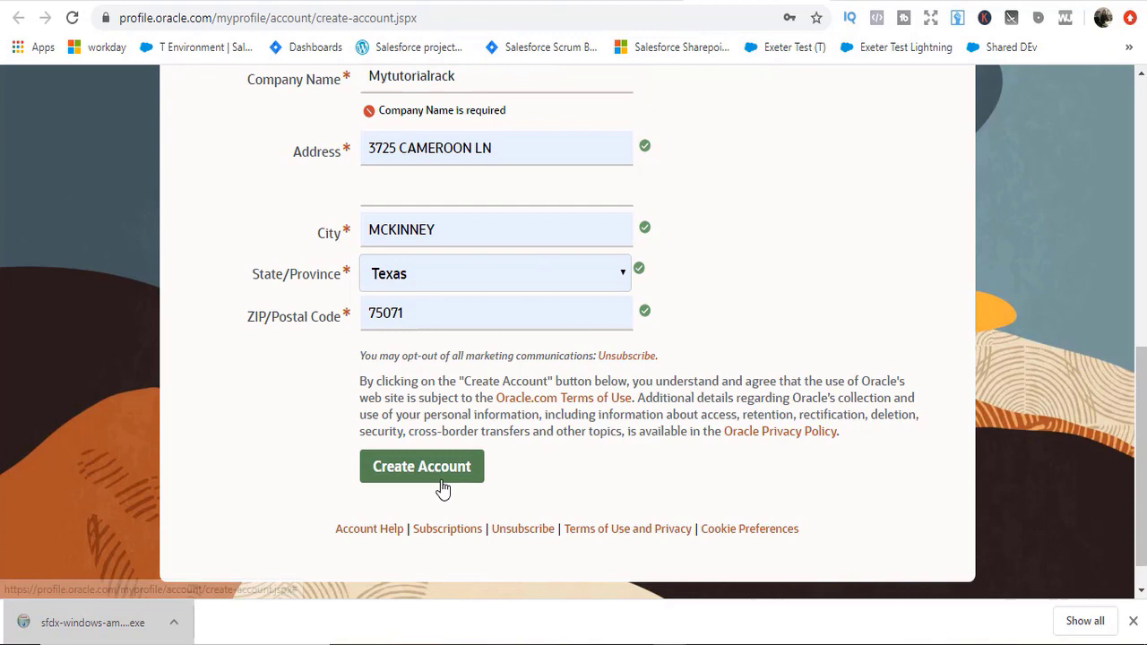
Step: Submit the Oracle registration, decline saving the password, and open the Oracle email in Gmail
left_click(428, 434)
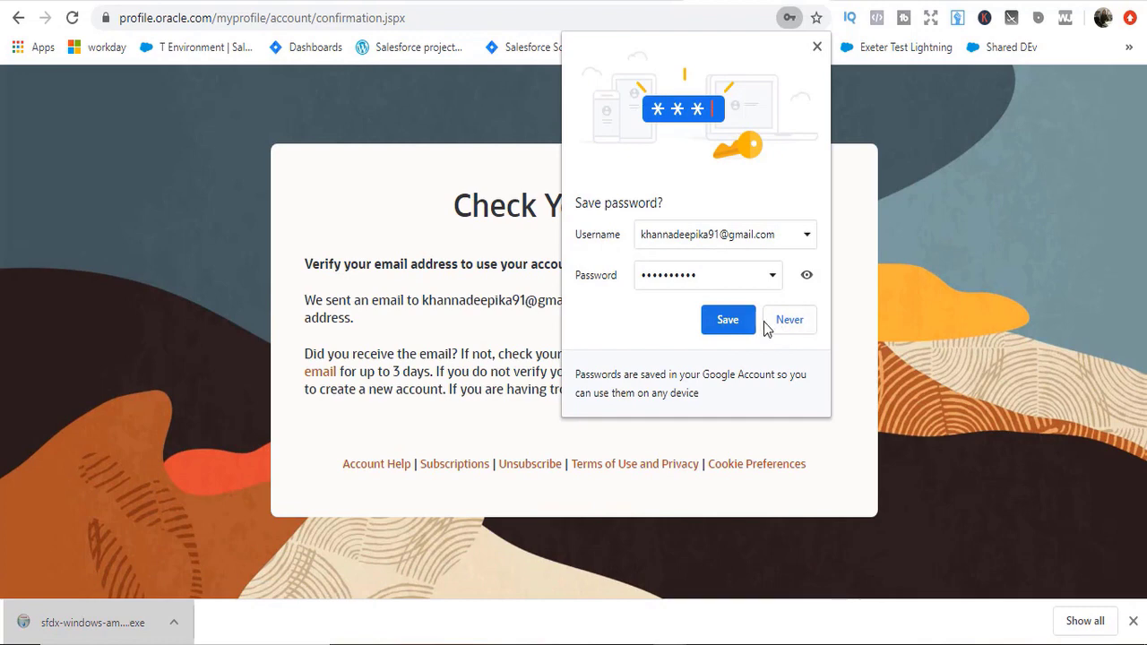
left_click(727, 320)
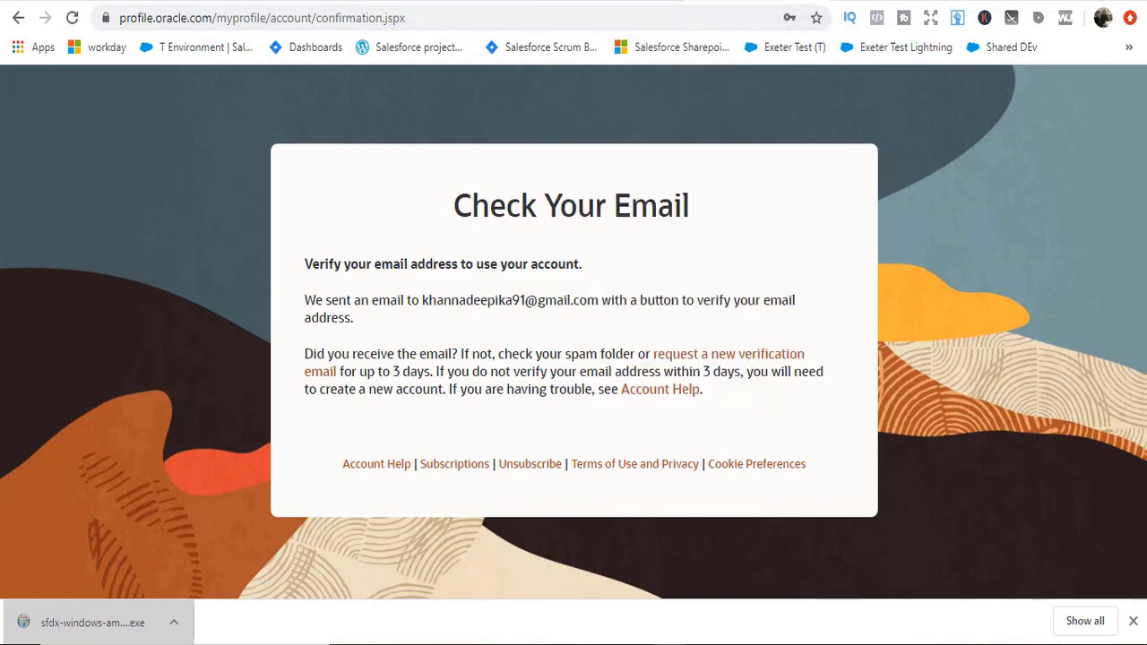
key("ctrl+t")
left_click(977, 91)
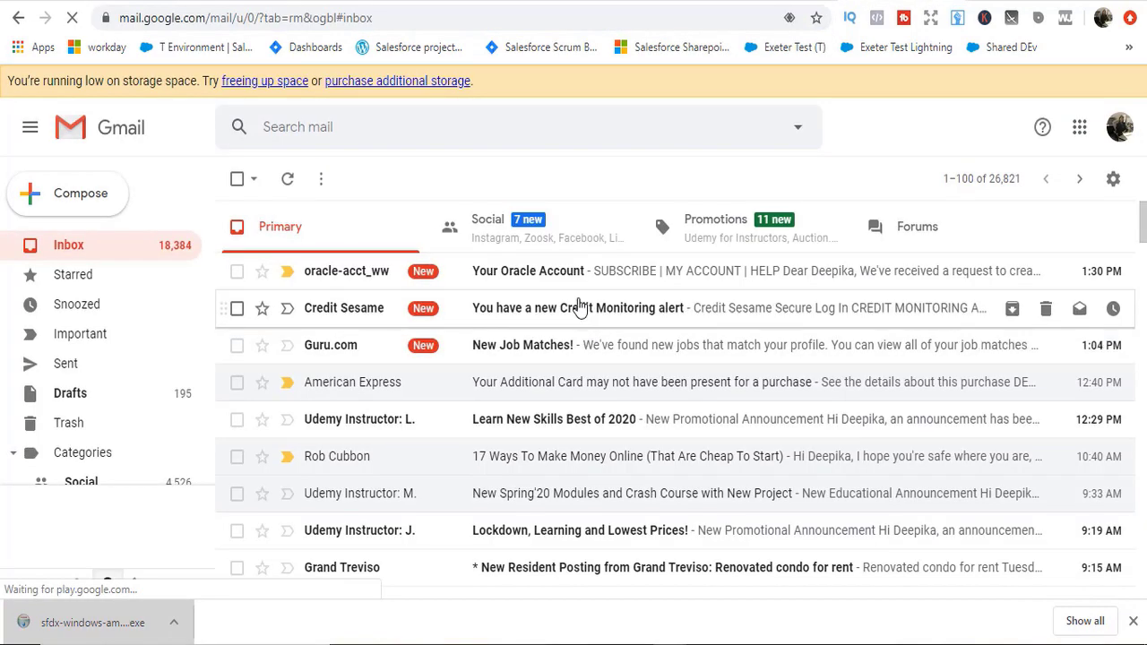
left_click(568, 285)
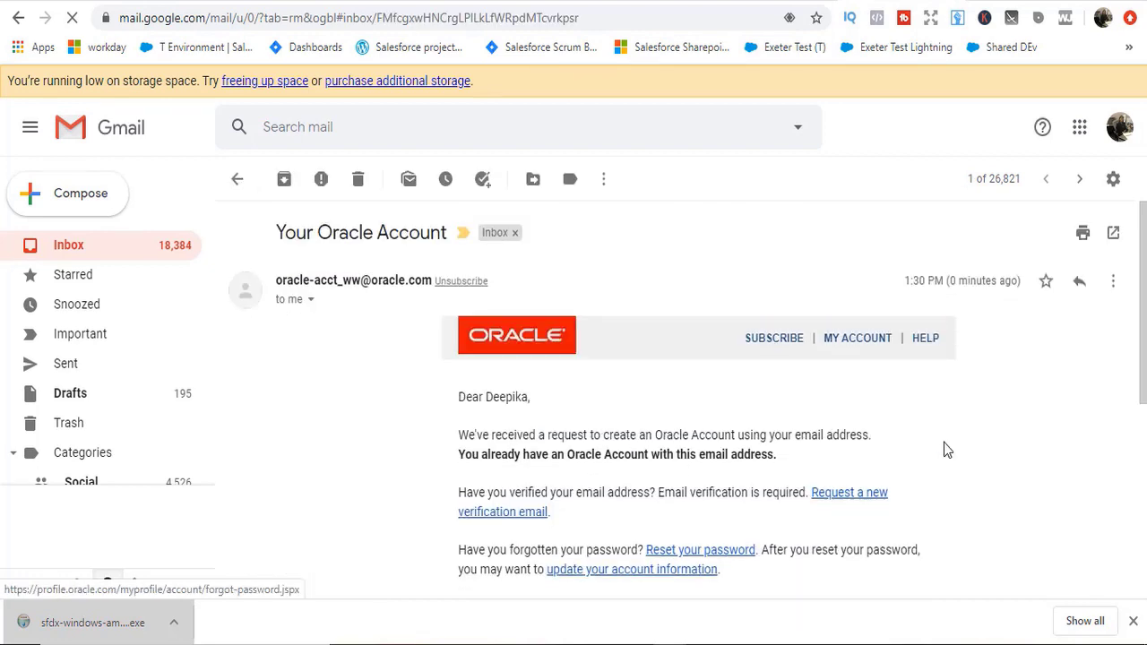
scroll(793, 430, "down", 1)
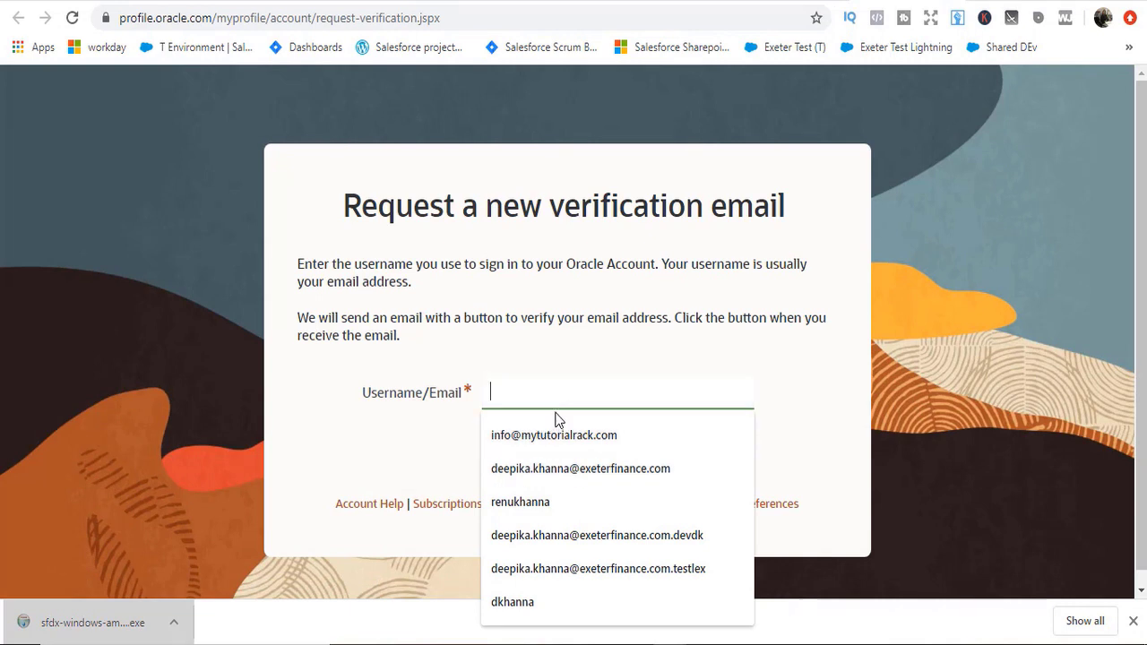
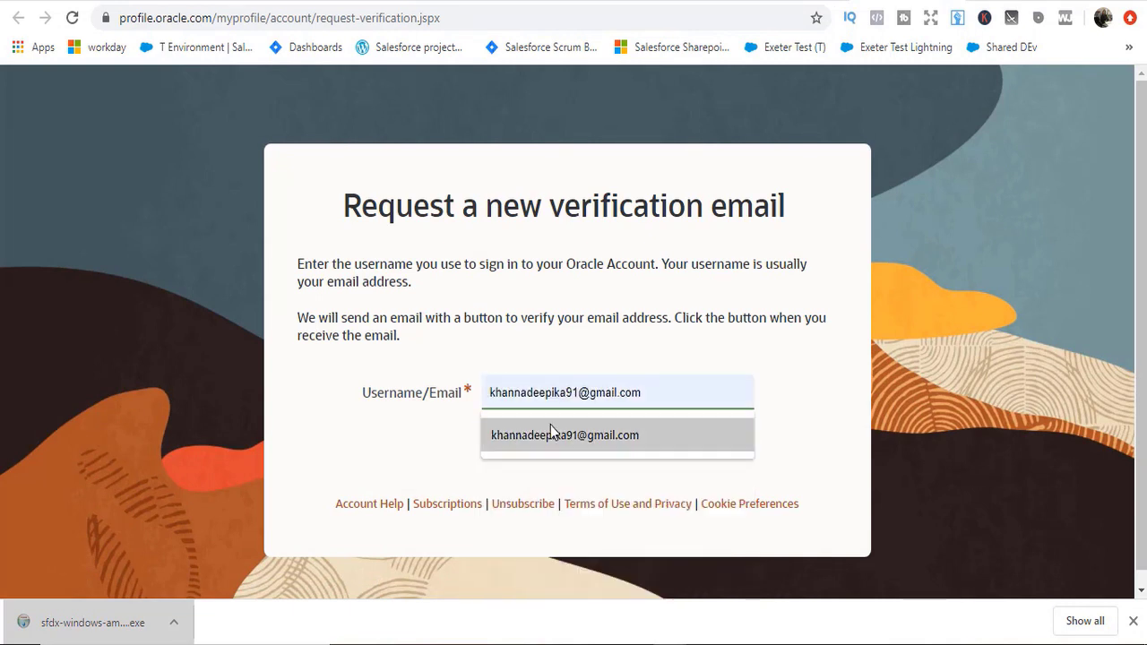
Step: Request a new verification email for the account's email address
left_click(550, 426)
left_click(529, 446)
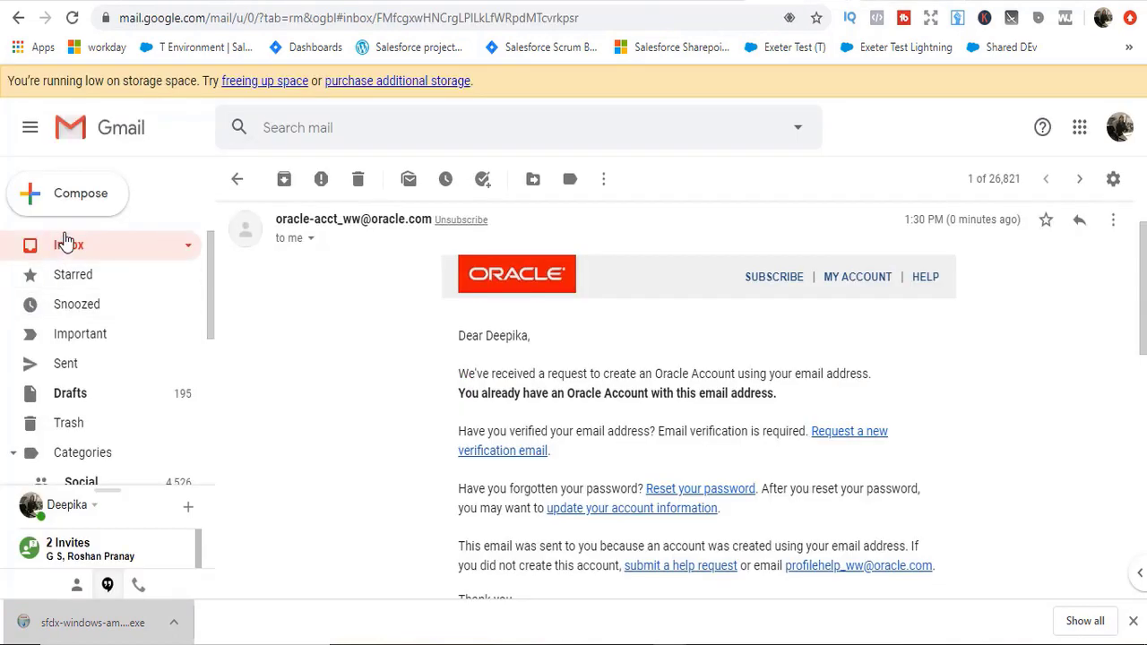
Step: Open the 'Verify Your Oracle Account Email Address' message and confirm the email address
left_click(68, 246)
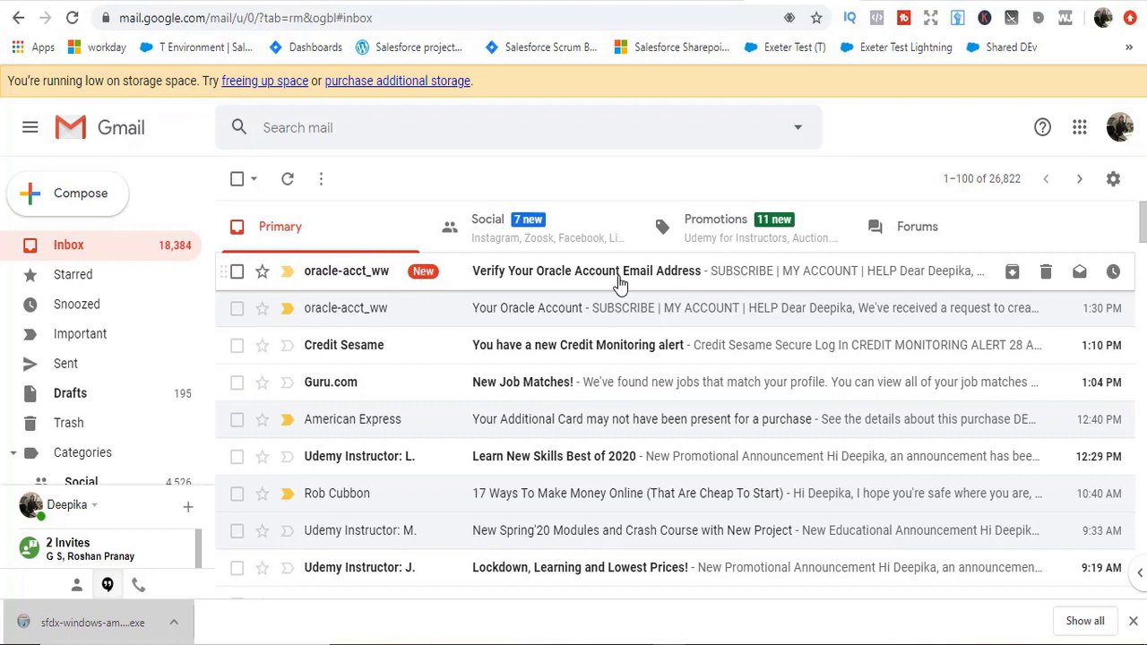
left_click(645, 279)
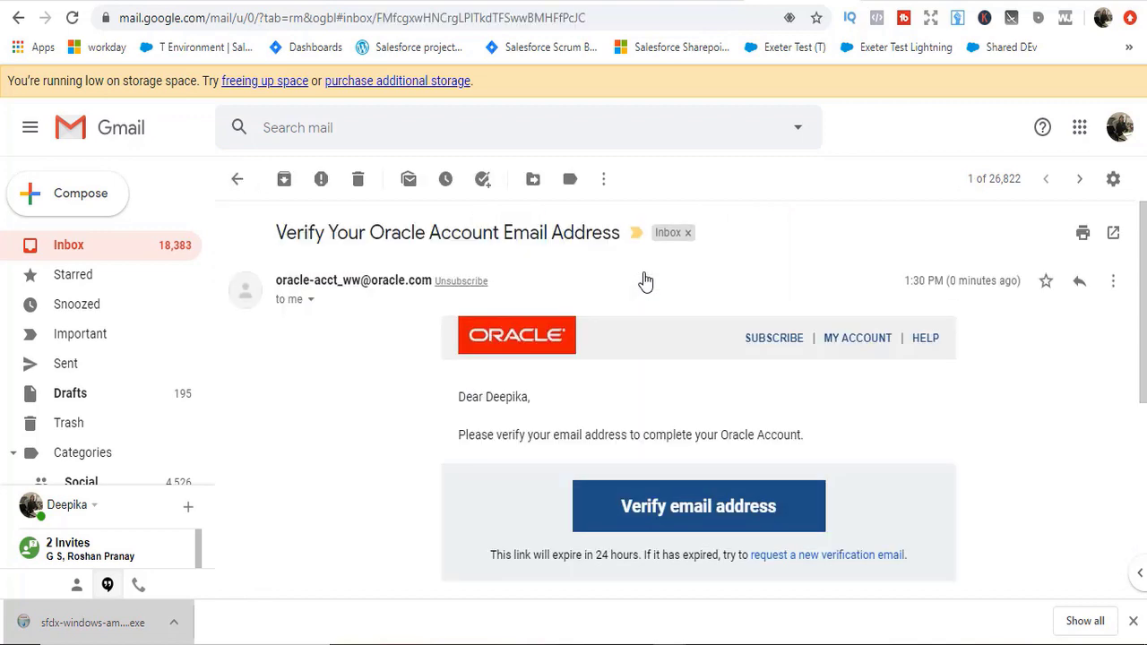
left_click(681, 524)
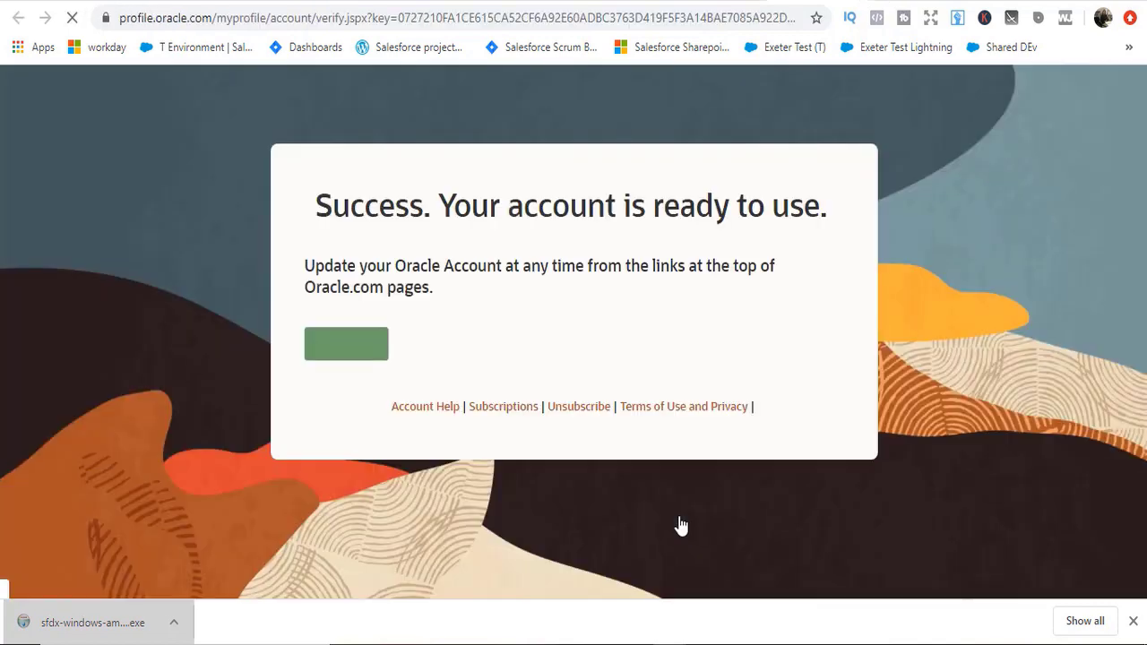
left_click(356, 347)
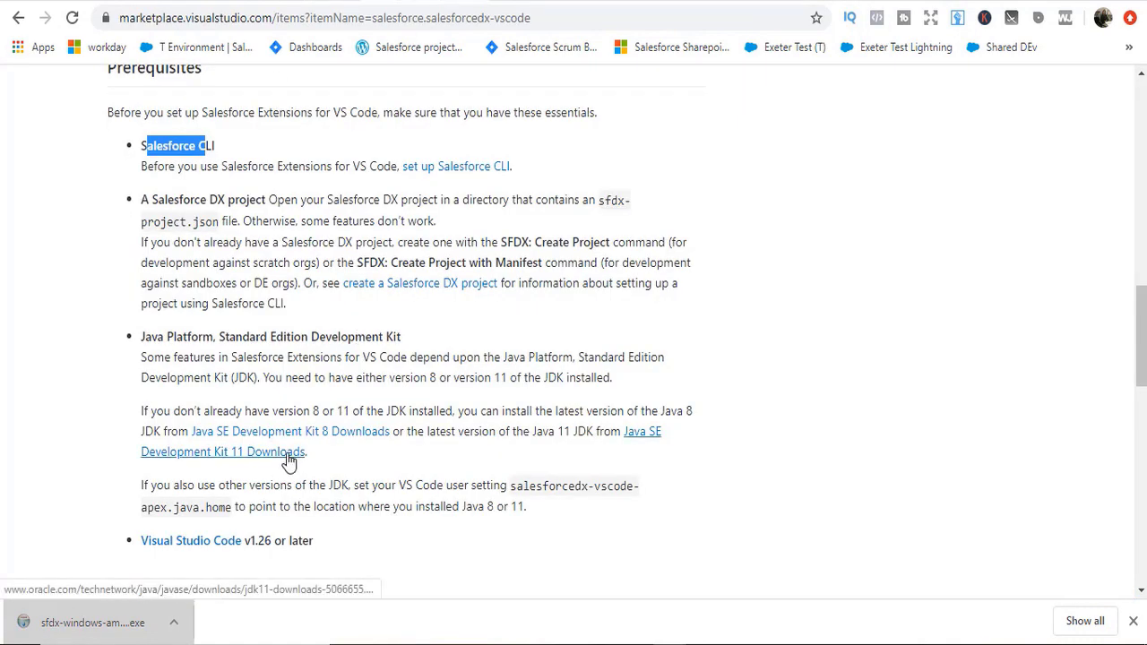
Step: On the Java SE 11 downloads page, accept the license and download jdk-11.0.7_windows-x64_bin.exe
left_click(222, 455)
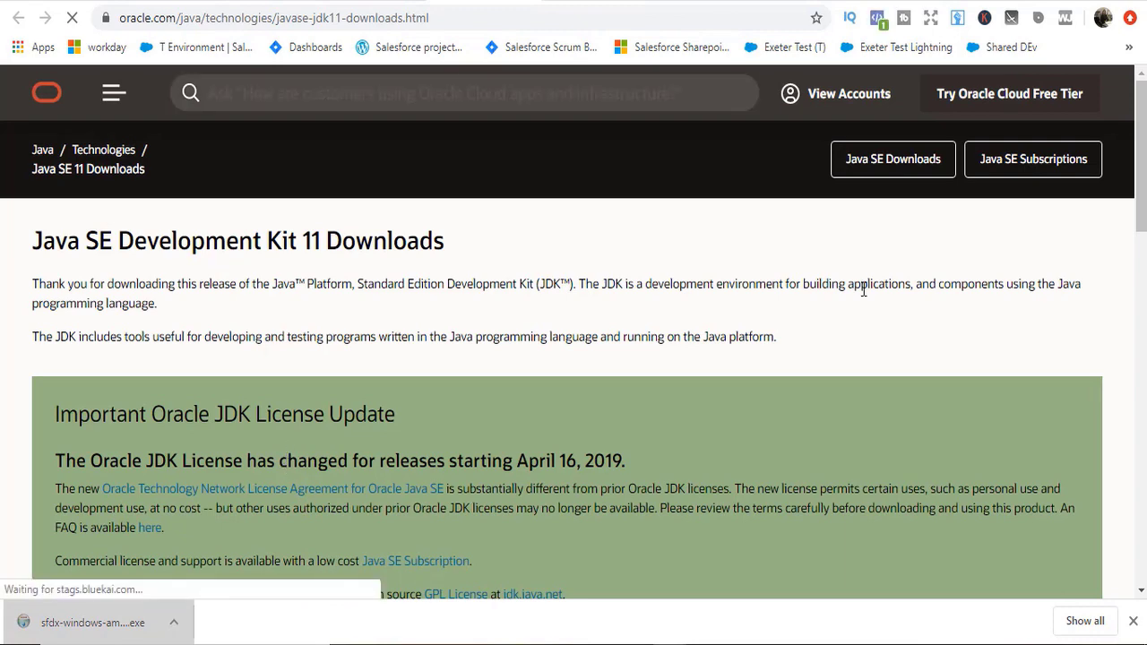
scroll(288, 462, "down", 2)
scroll(611, 164, "down", 2)
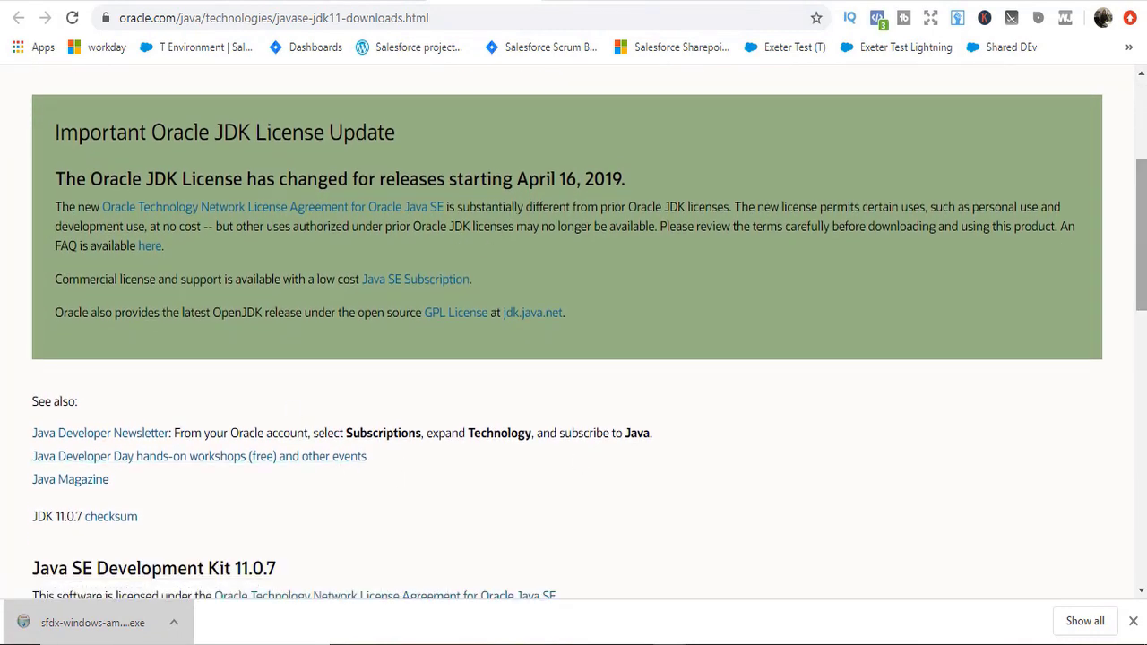
left_click_drag(1142, 261, 1143, 417)
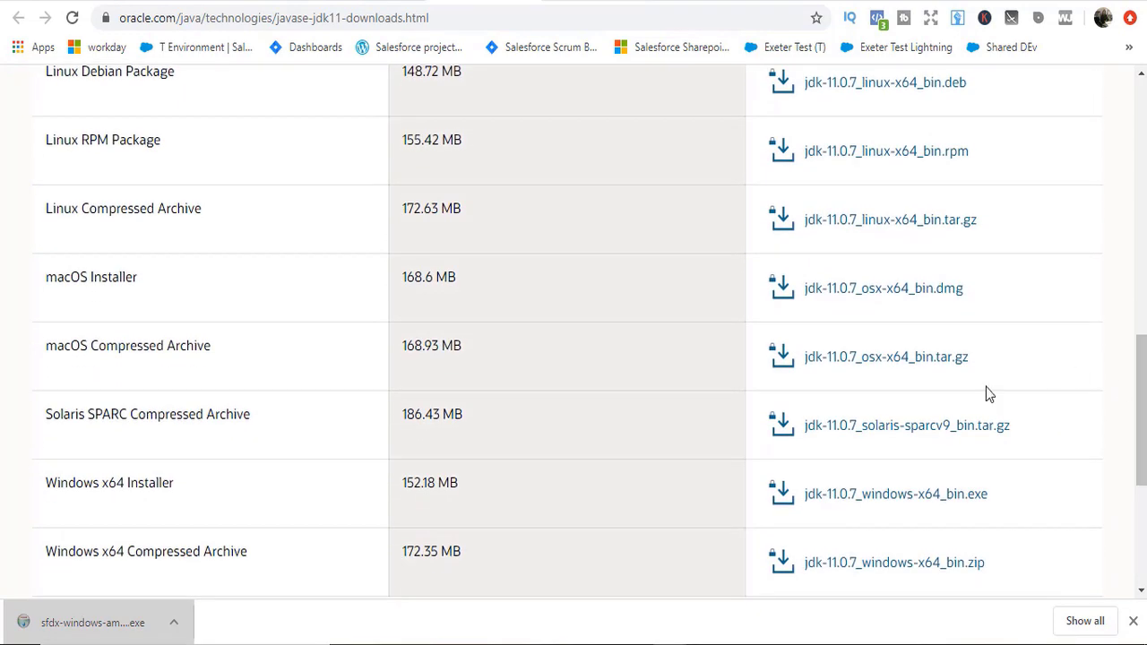
left_click(922, 505)
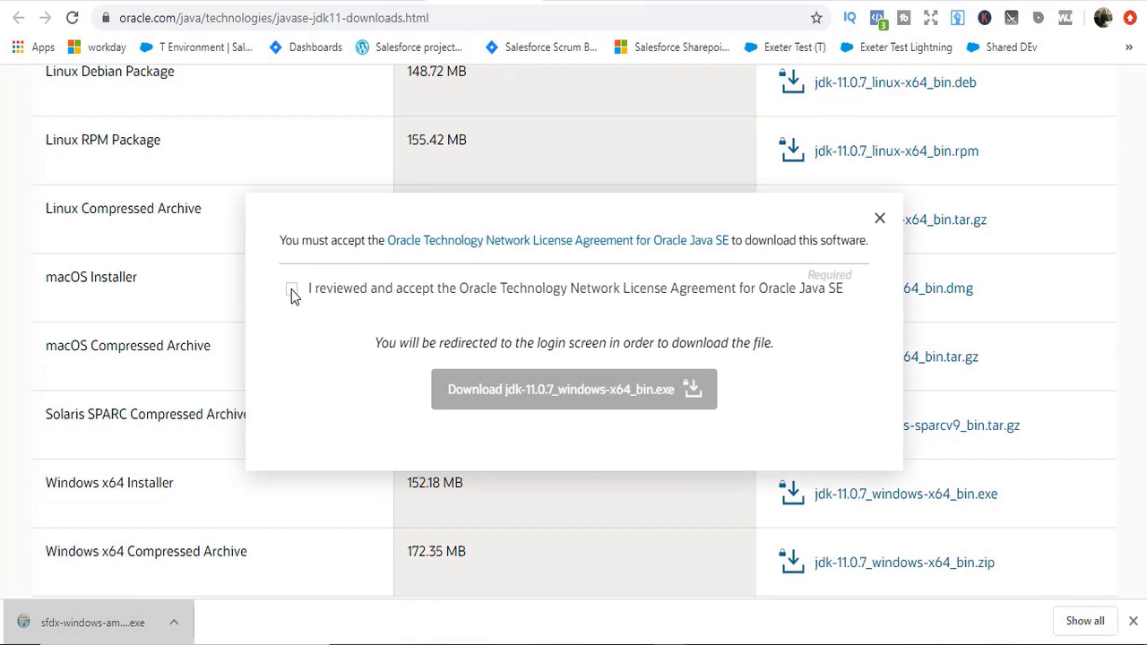
left_click(292, 290)
left_click(606, 402)
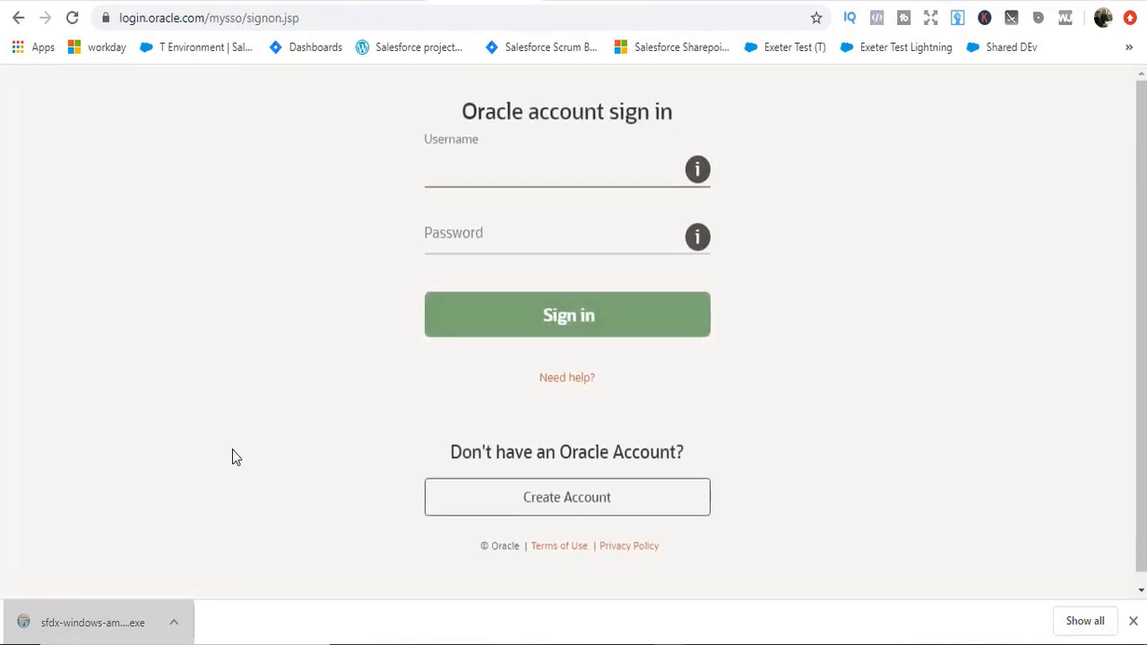
Step: Sign in to the Oracle account using the saved credentials
left_click(532, 167)
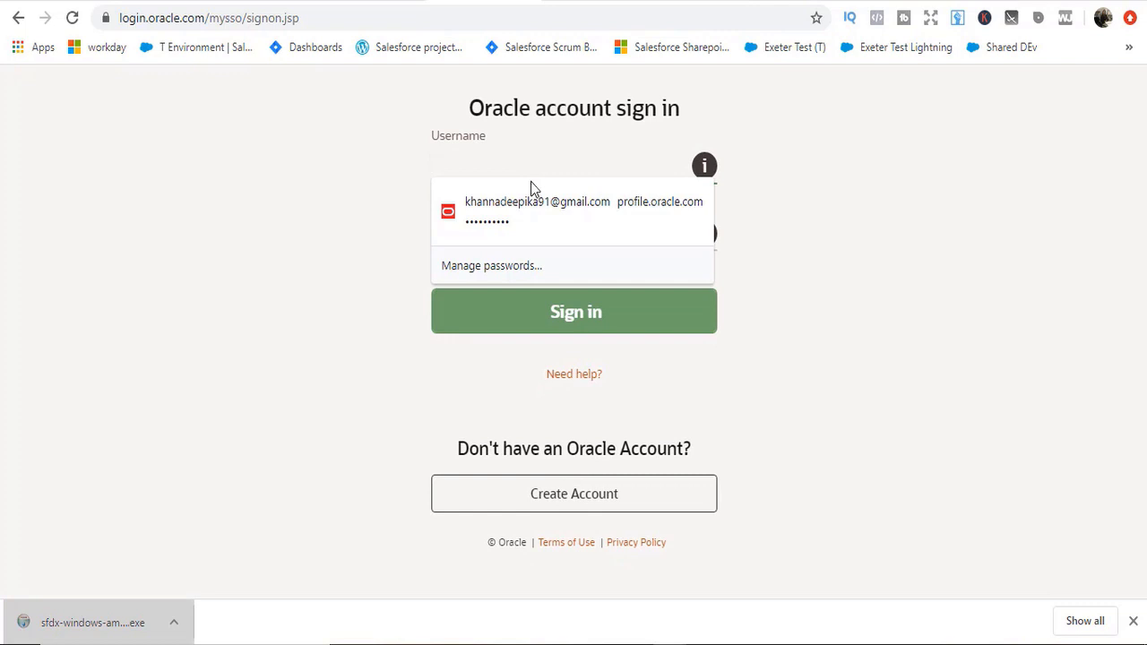
left_click(530, 202)
left_click(568, 327)
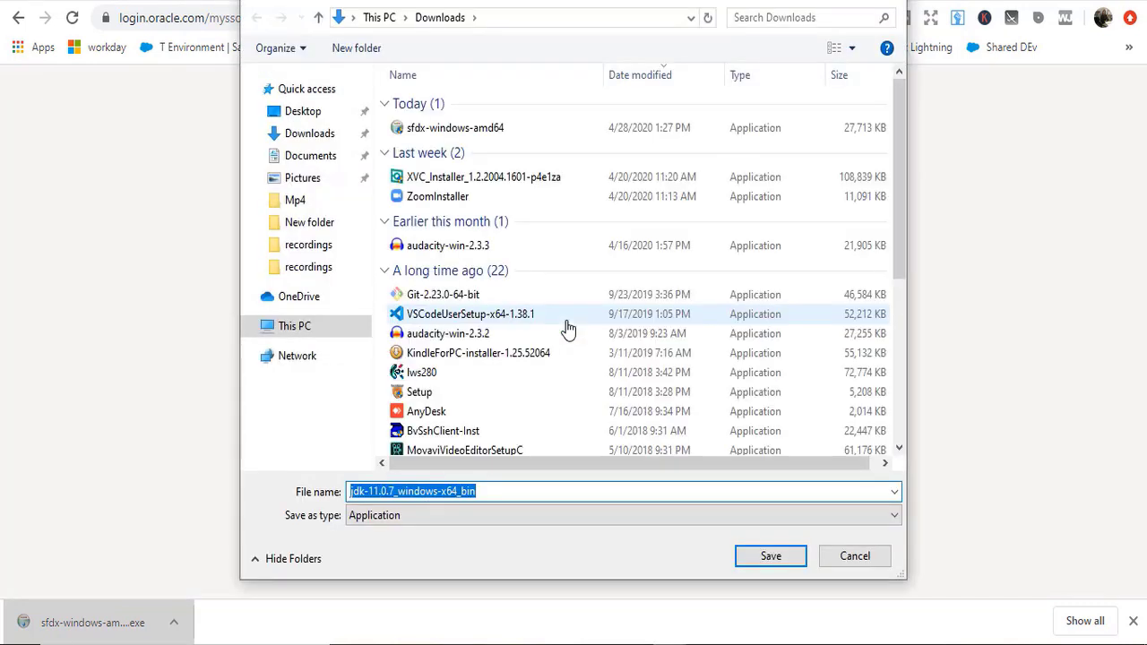
Step: Save the JDK installer to Downloads, close Salesforce CLI Setup, and return to the marketplace tab
left_click(774, 564)
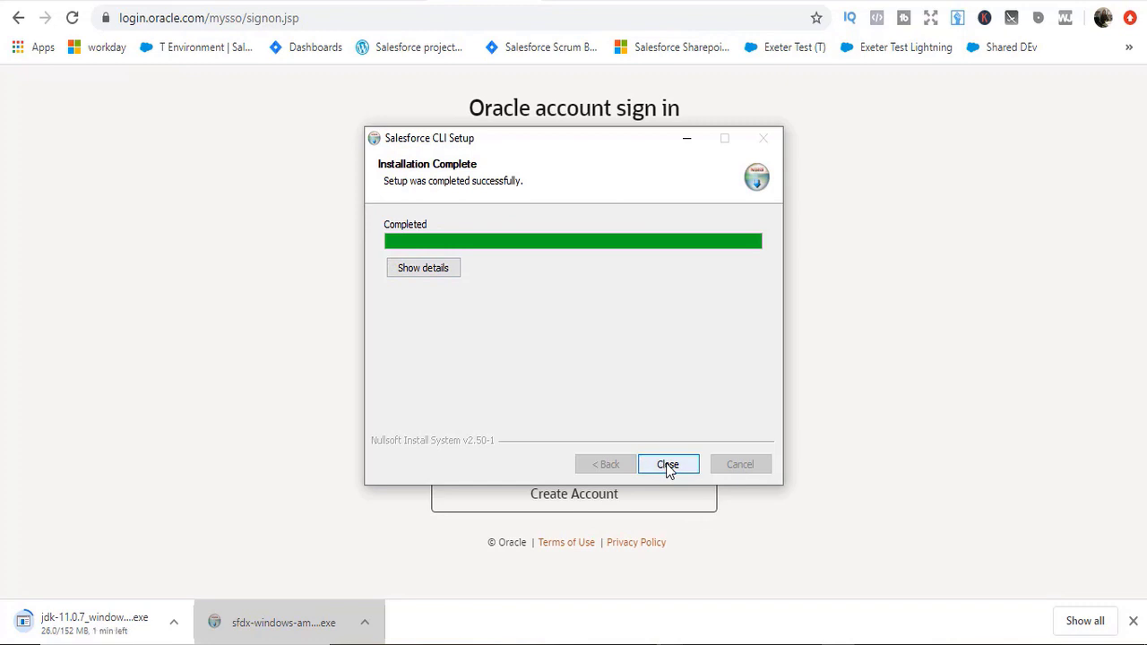
left_click(667, 465)
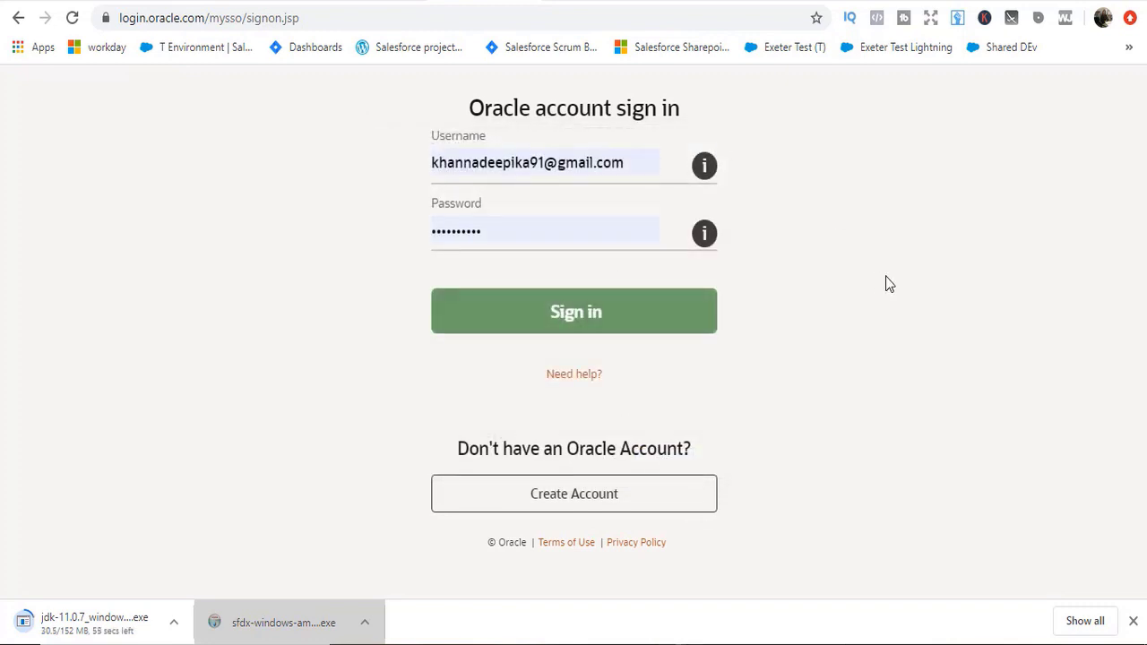
key("ctrl+Tab")
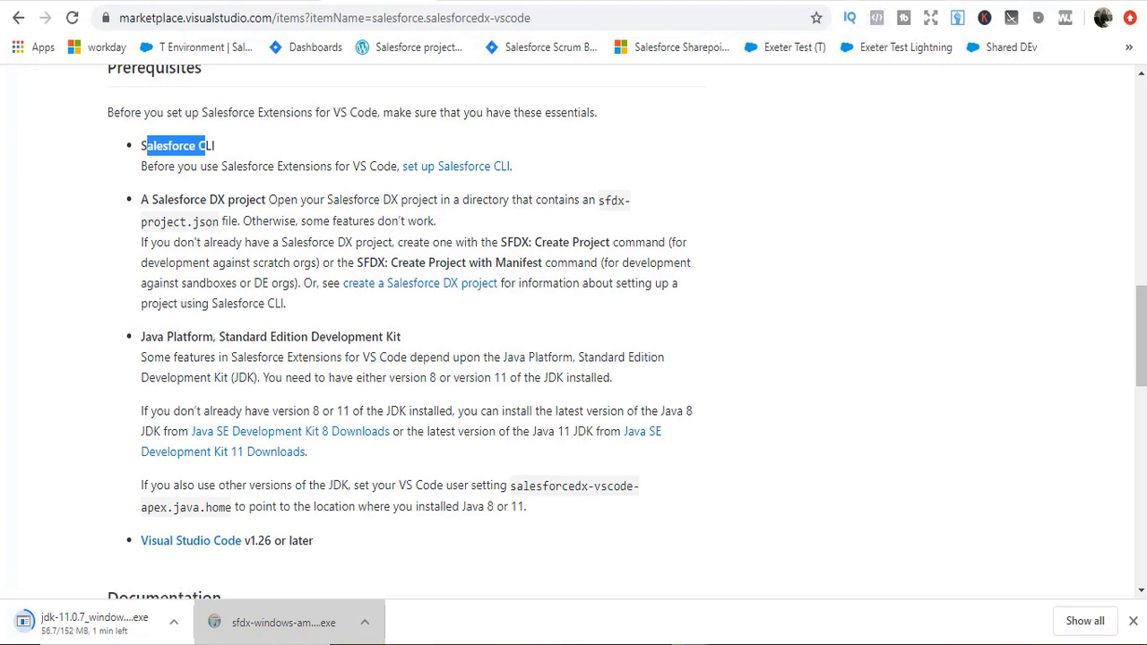
Step: Download the Windows VS Code installer VSCodeUserSetup-x64-1.44.2 from code.visualstudio.com into Downloads
key("ctrl+t")
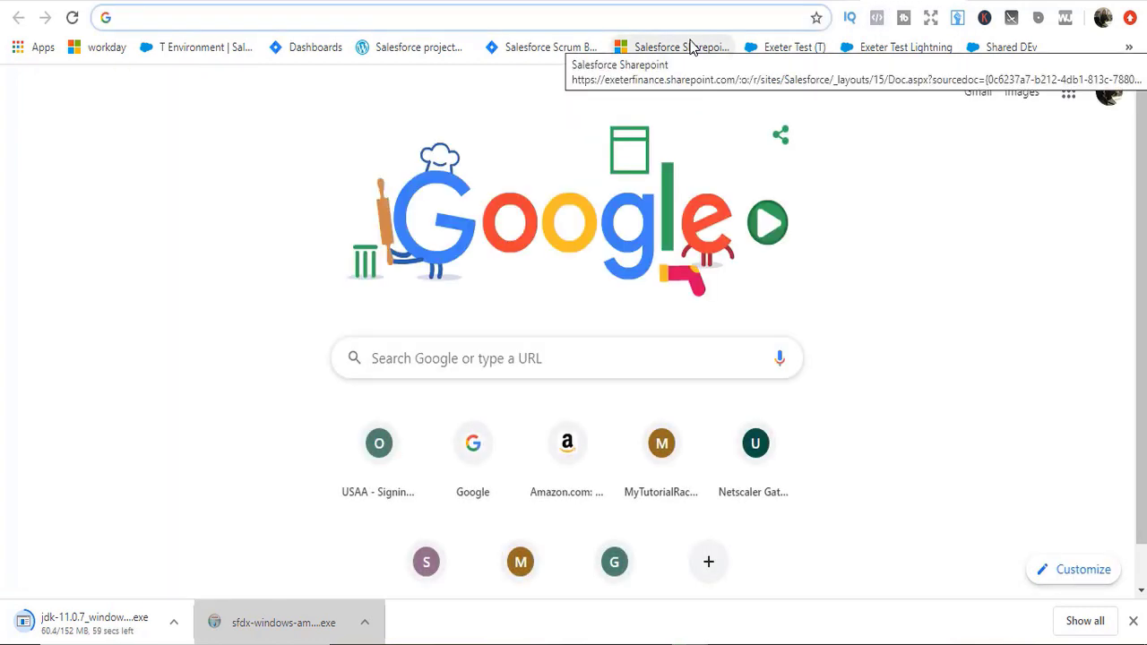
type("download visual")
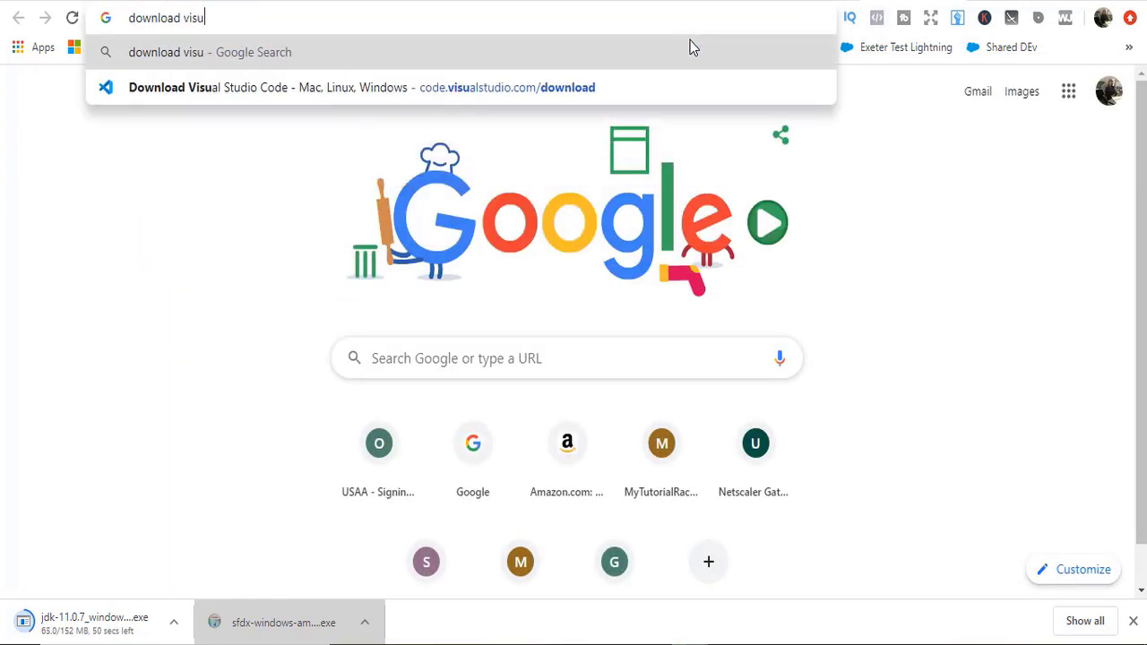
left_click(502, 84)
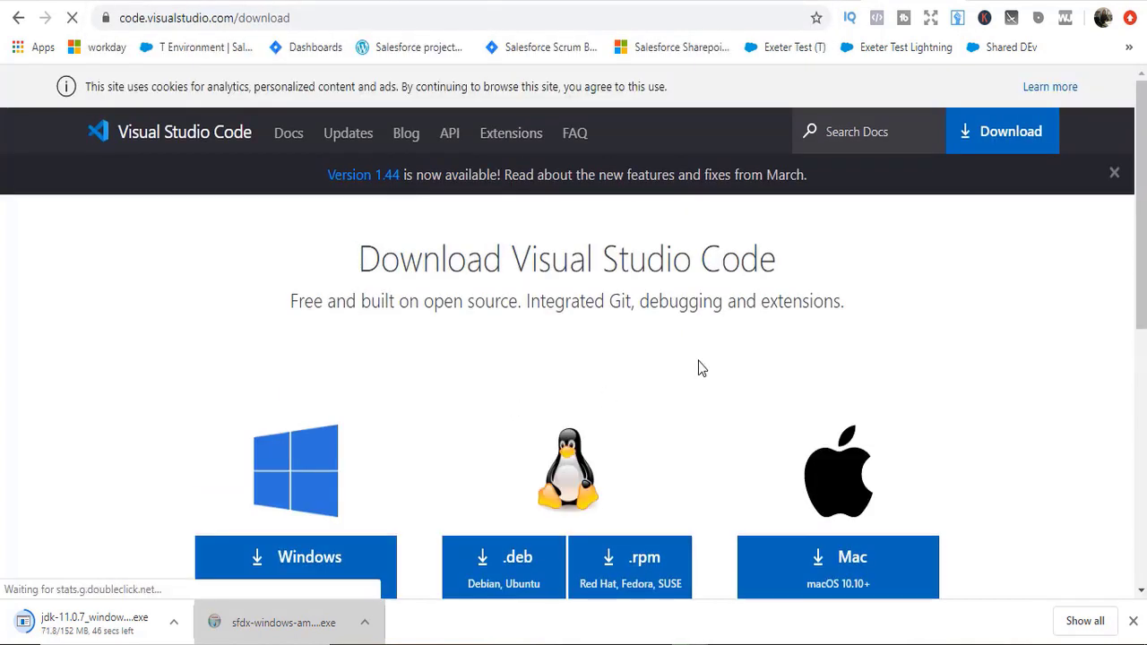
scroll(1026, 187, "down", 2)
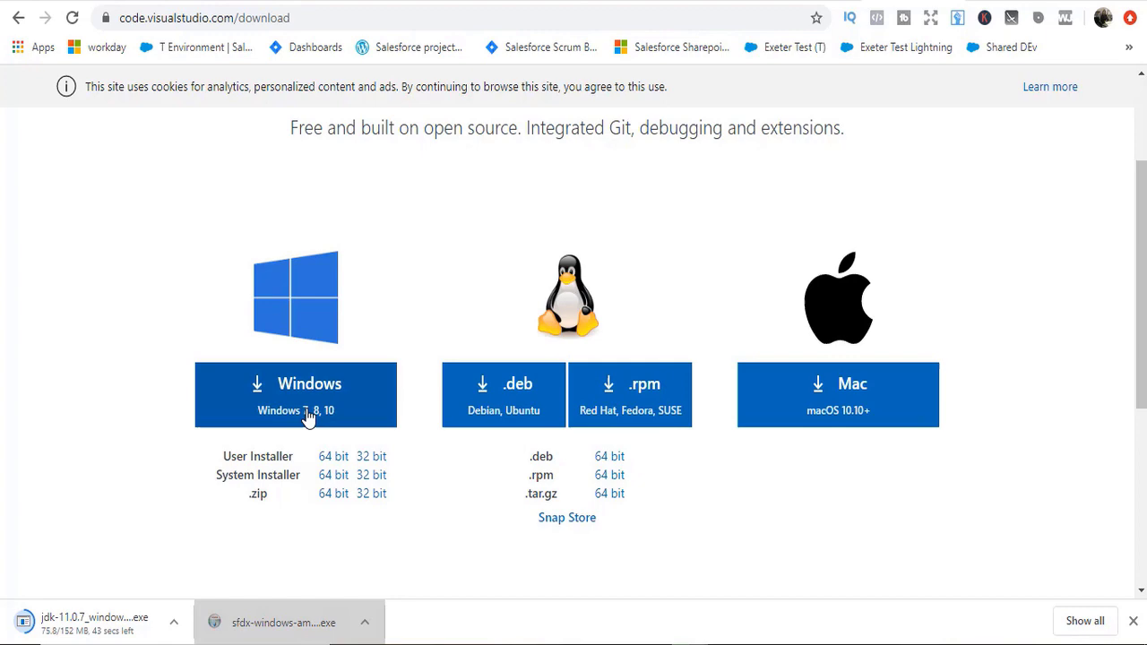
left_click(307, 414)
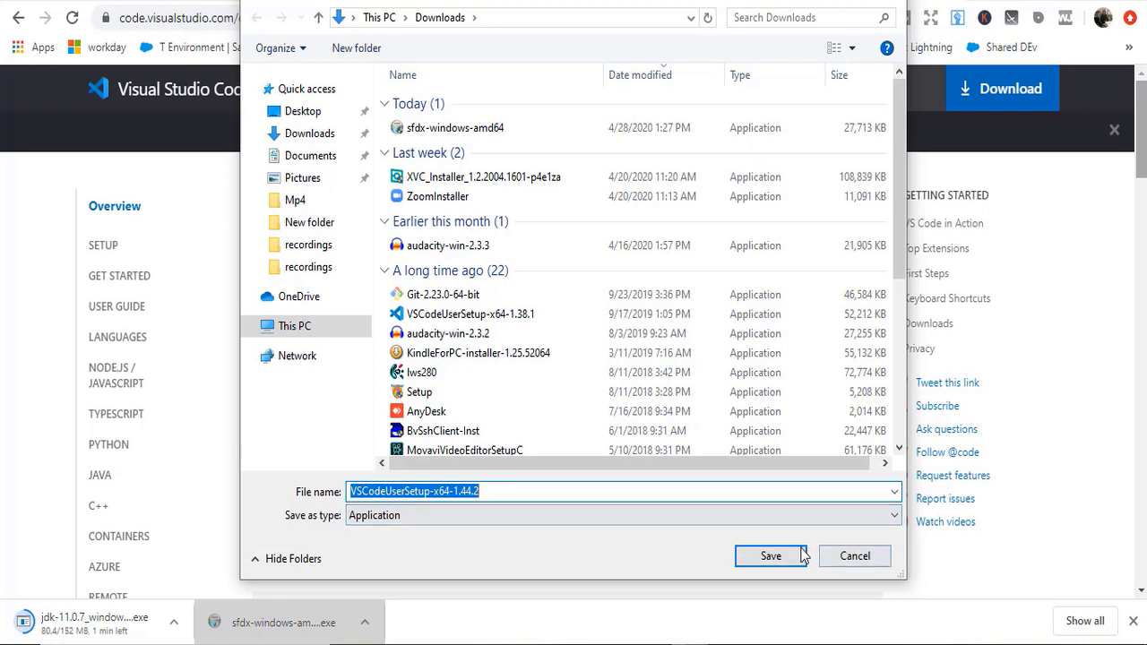
left_click(780, 556)
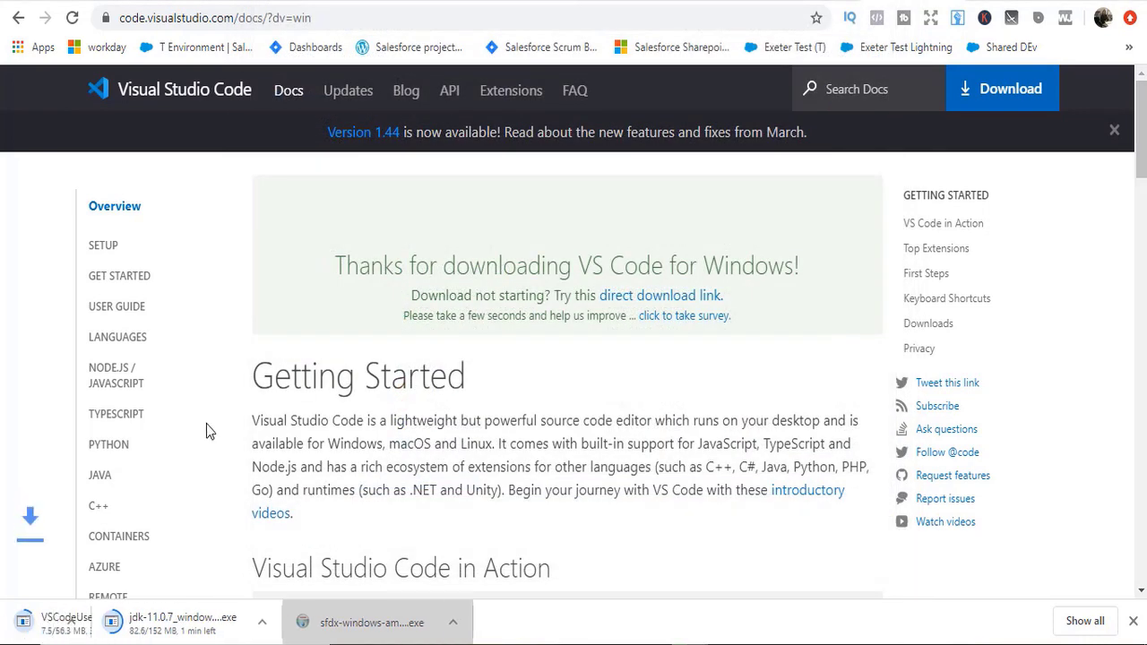